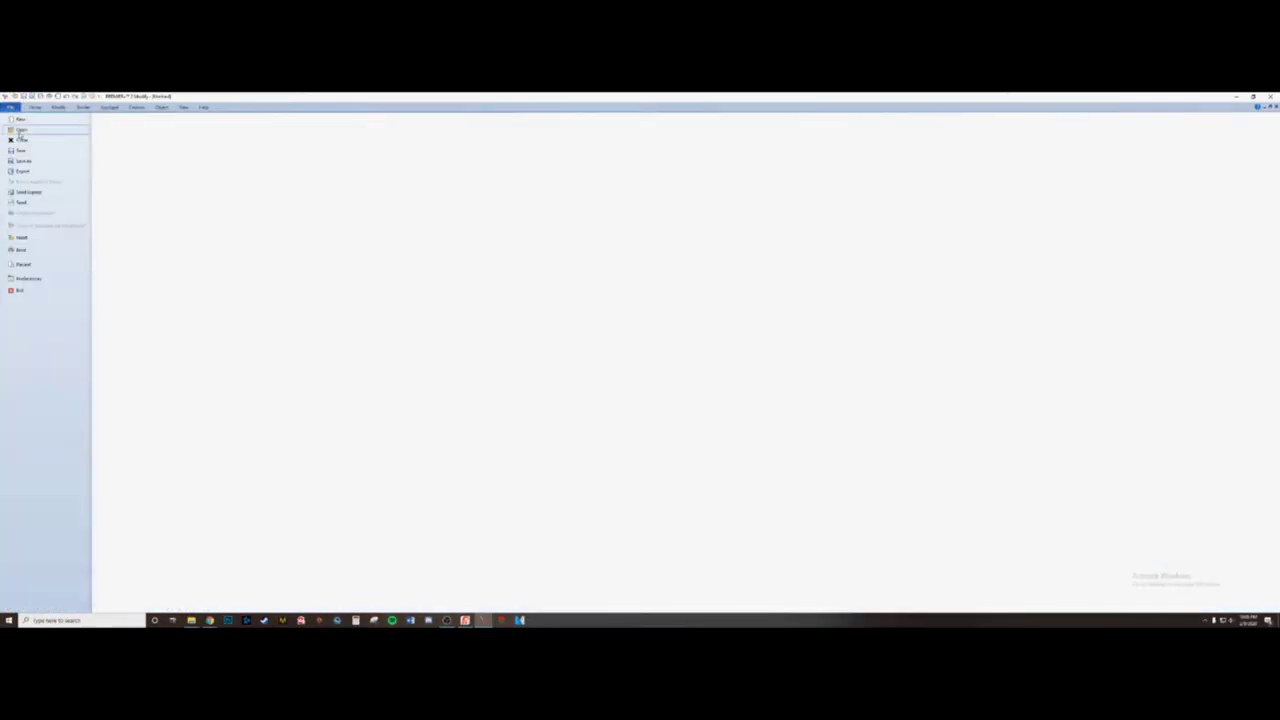
Open the lace collar design file.
{"action": "left_click", "coordinate": [20, 131]}
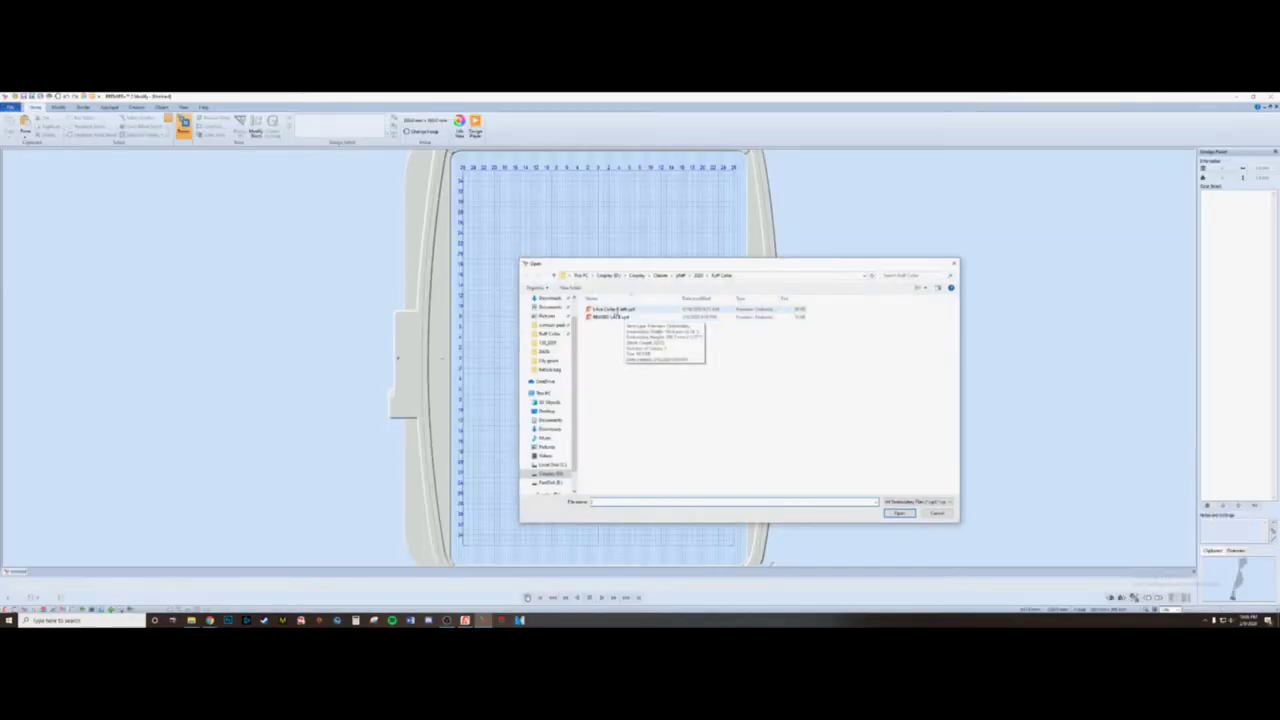
{"action": "left_click", "coordinate": [614, 311]}
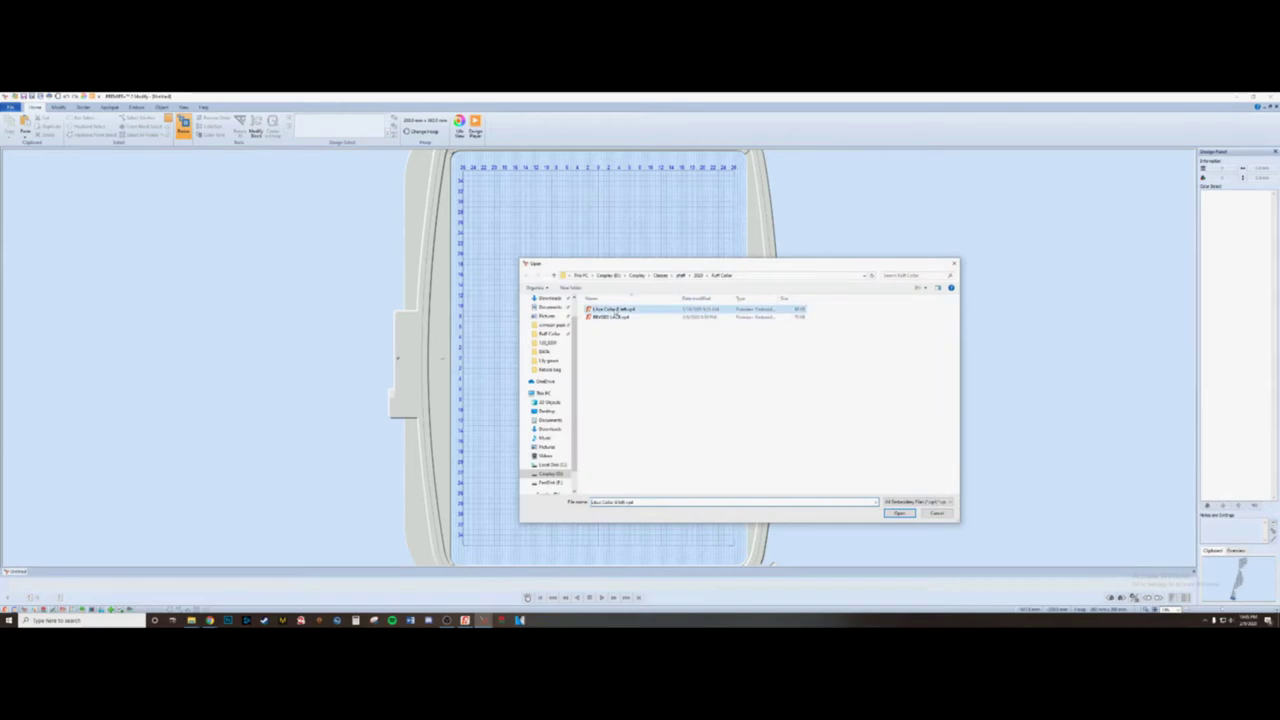
{"action": "left_click", "coordinate": [899, 513]}
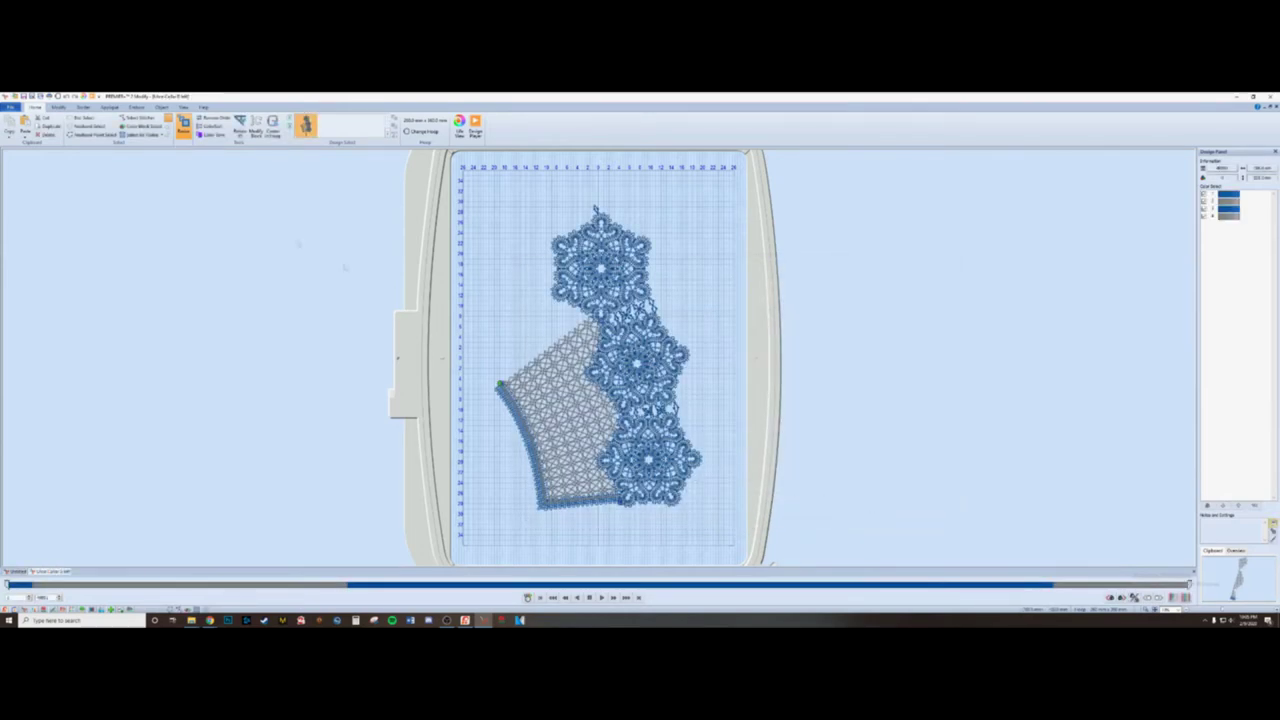
Rotate the whole lace design counter-clockwise until the snowflake column stands roughly upright.
{"action": "left_click", "coordinate": [138, 135]}
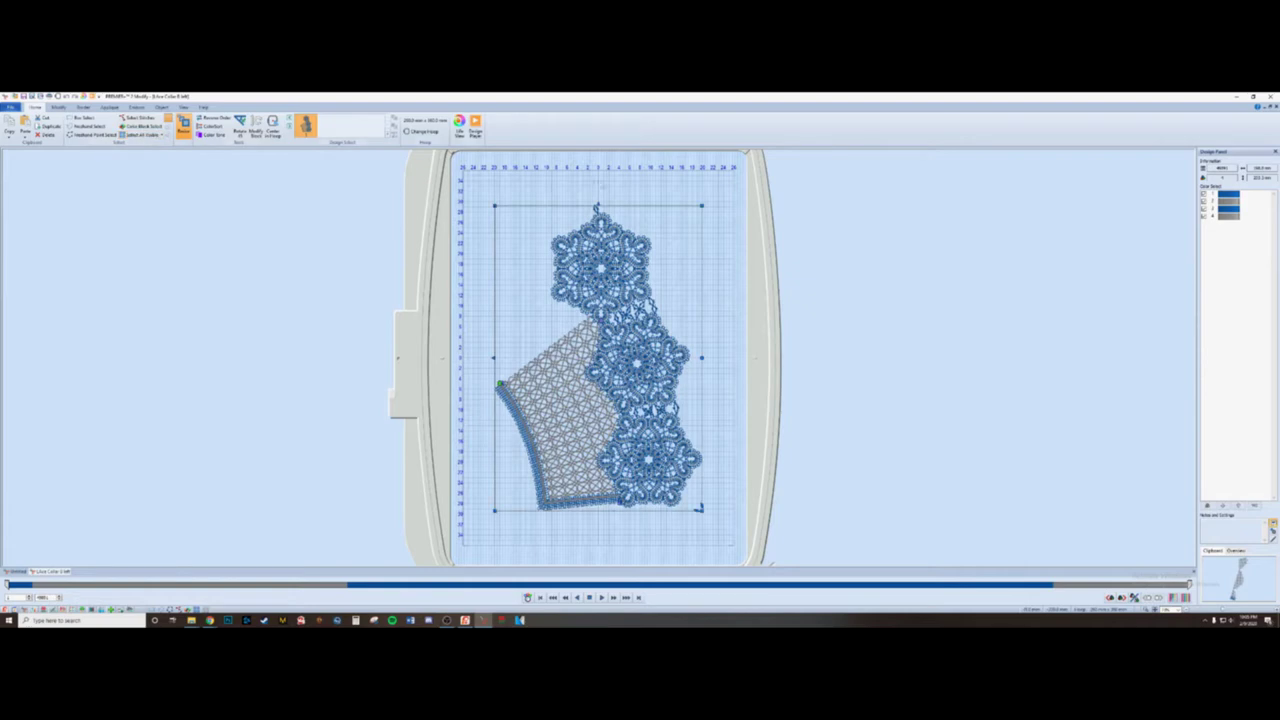
{"action": "left_click", "coordinate": [698, 358]}
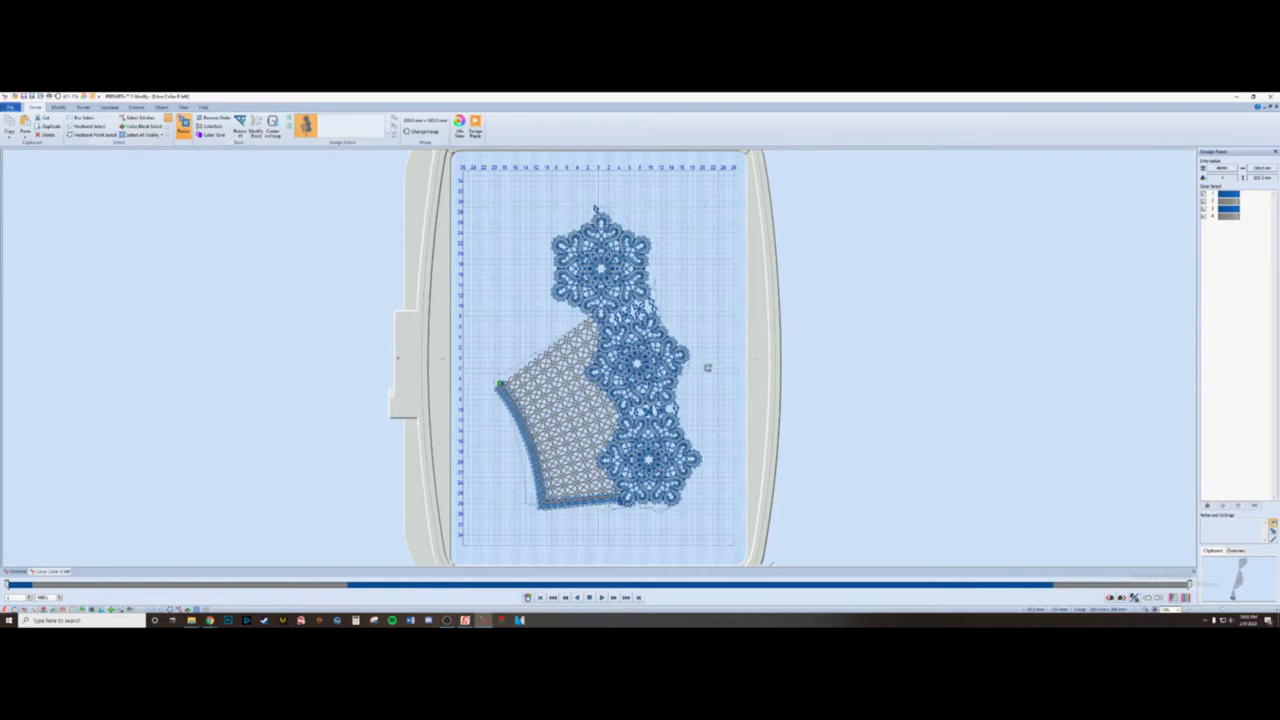
{"action": "key", "text": "ctrl+z"}
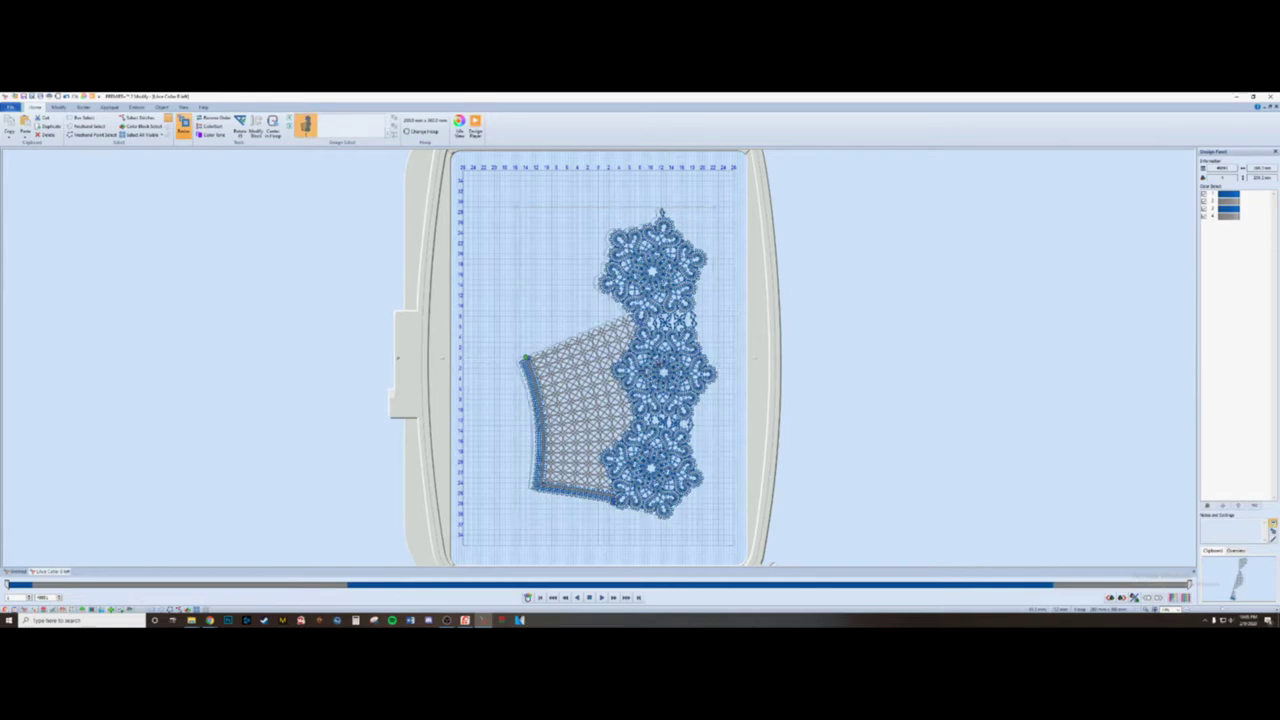
{"action": "key", "text": "ctrl+z"}
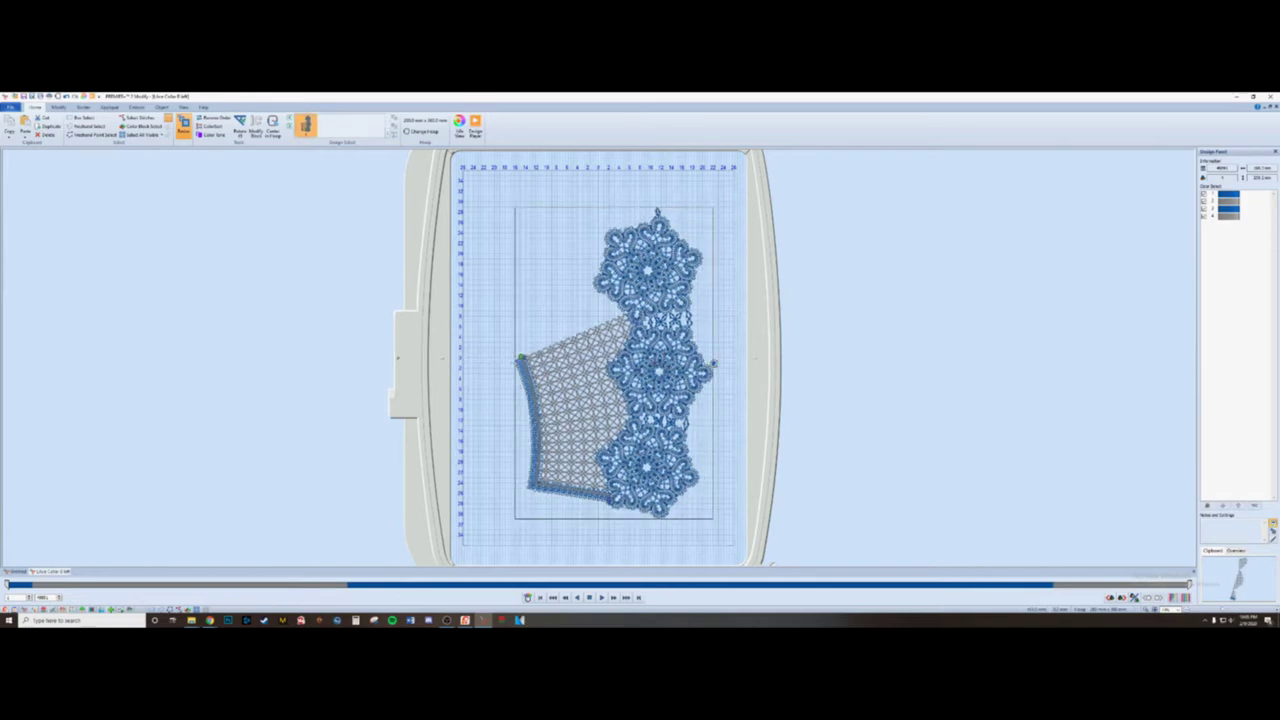
{"action": "left_click_drag", "start_coordinate": [711, 516], "coordinate": [710, 514]}
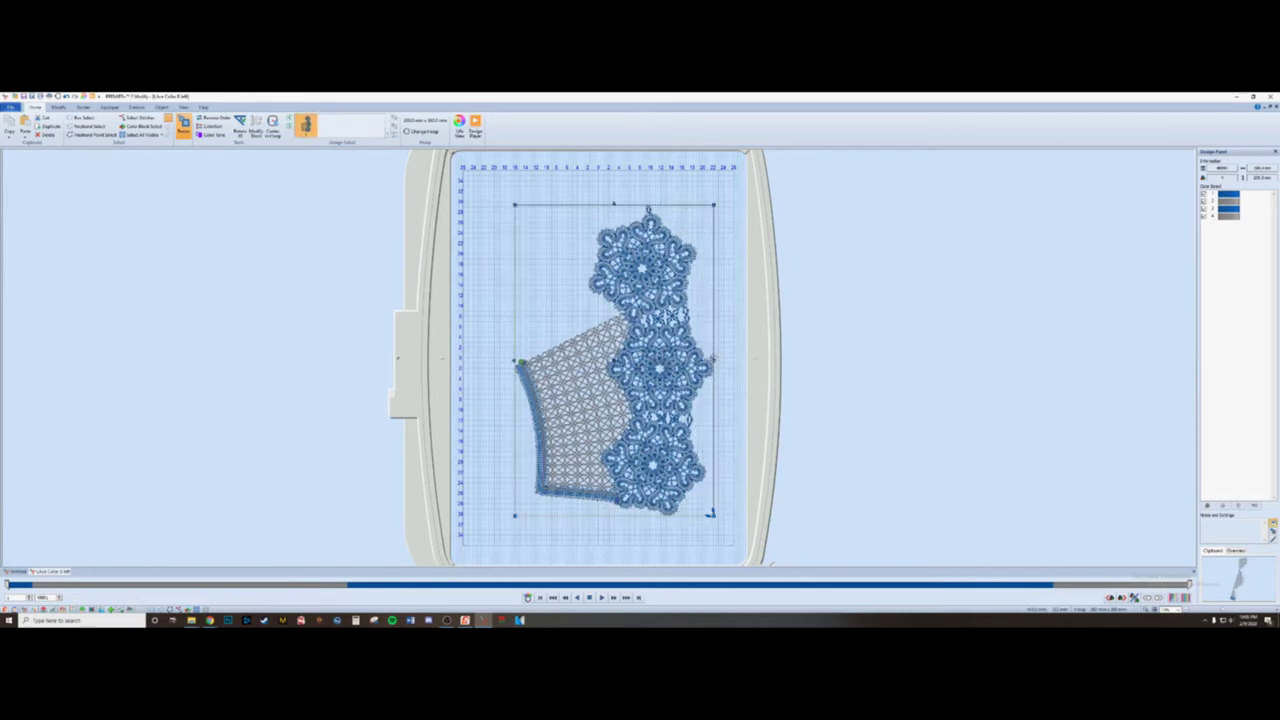
{"action": "left_click_drag", "start_coordinate": [712, 357], "coordinate": [712, 358]}
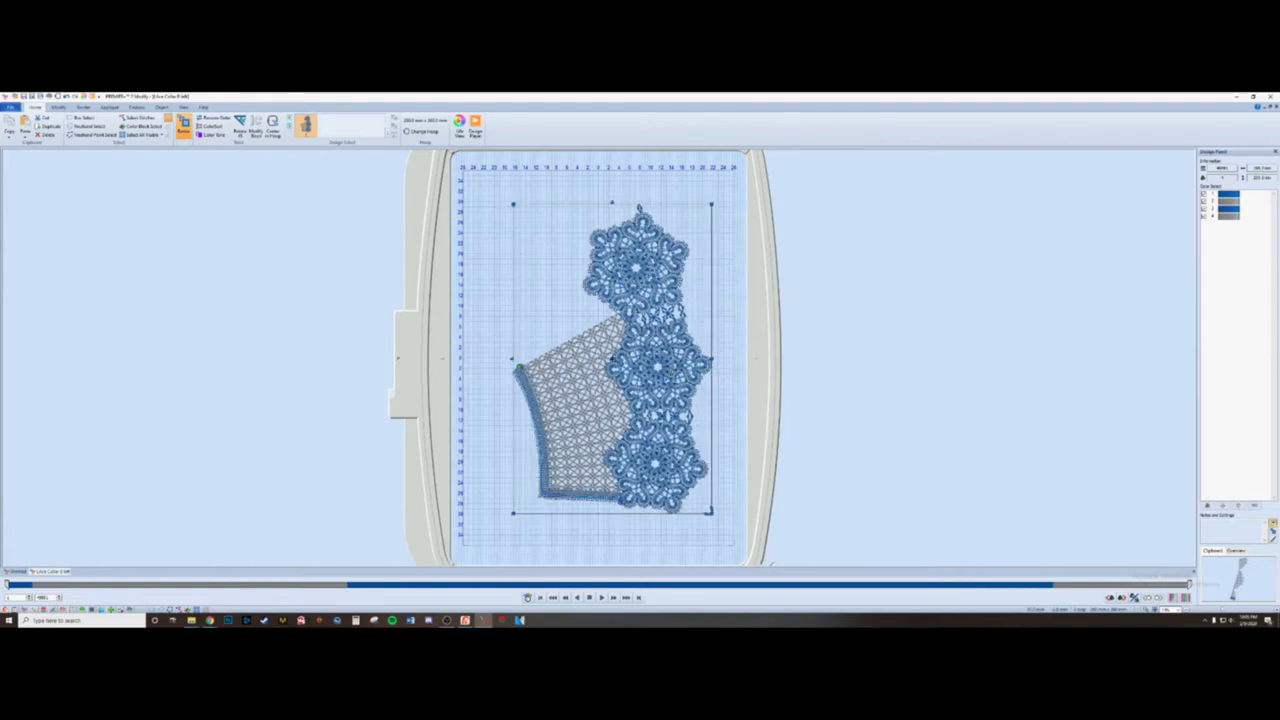
{"action": "left_click_drag", "start_coordinate": [712, 358], "coordinate": [700, 372]}
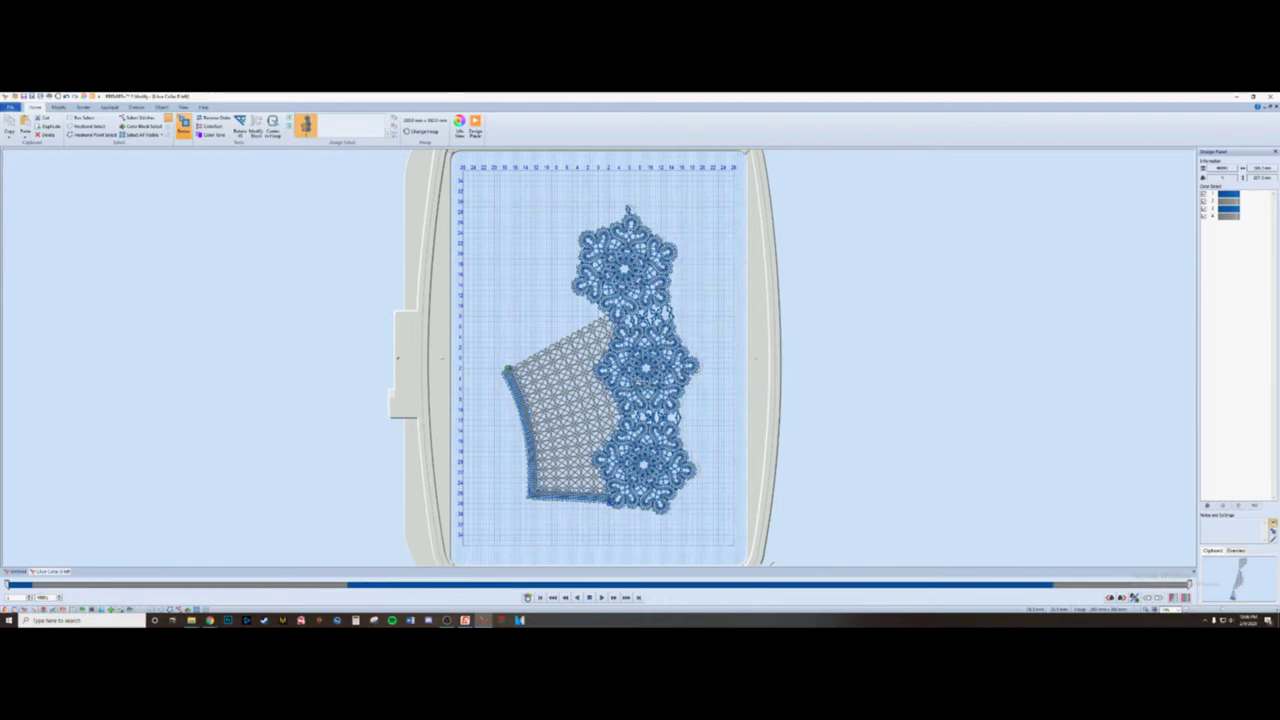
{"action": "key", "text": "ctrl+z"}
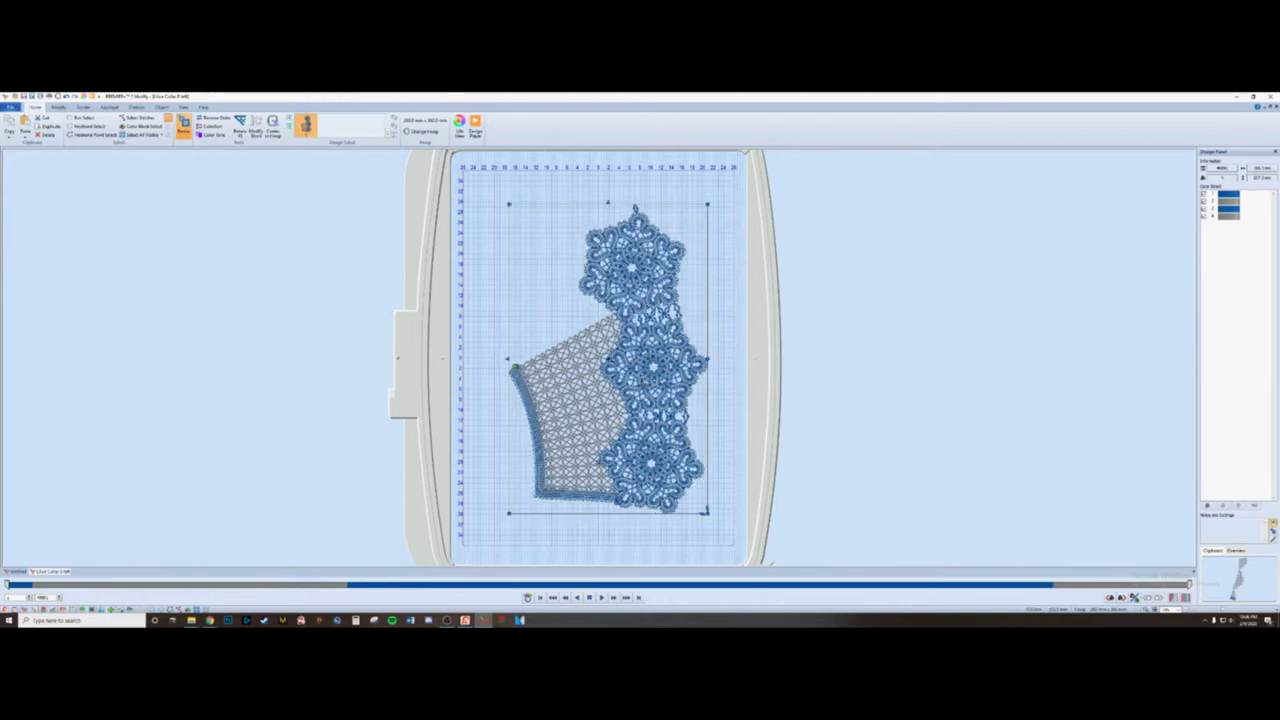
{"action": "left_click", "coordinate": [260, 233]}
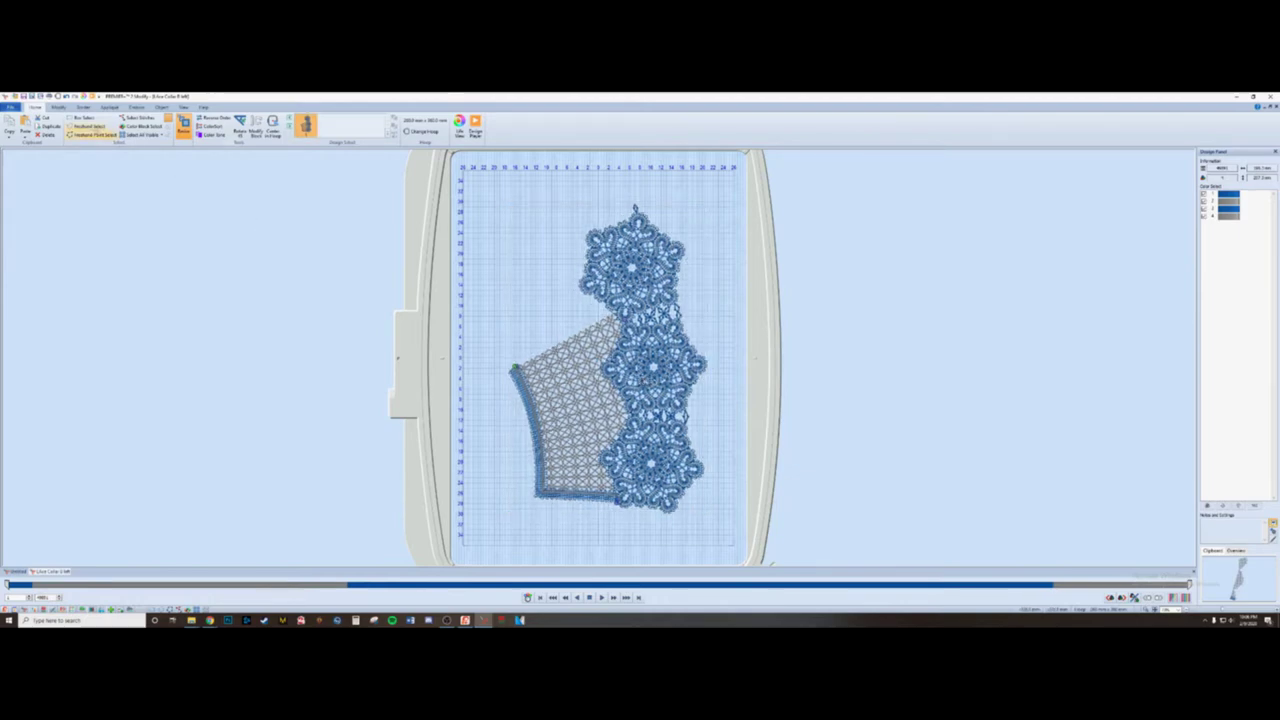
{"action": "left_click", "coordinate": [82, 118]}
Delete the mesh area left of the snowflakes and rotate the remaining design slightly clockwise.
{"action": "left_click_drag", "start_coordinate": [598, 516], "coordinate": [500, 373]}
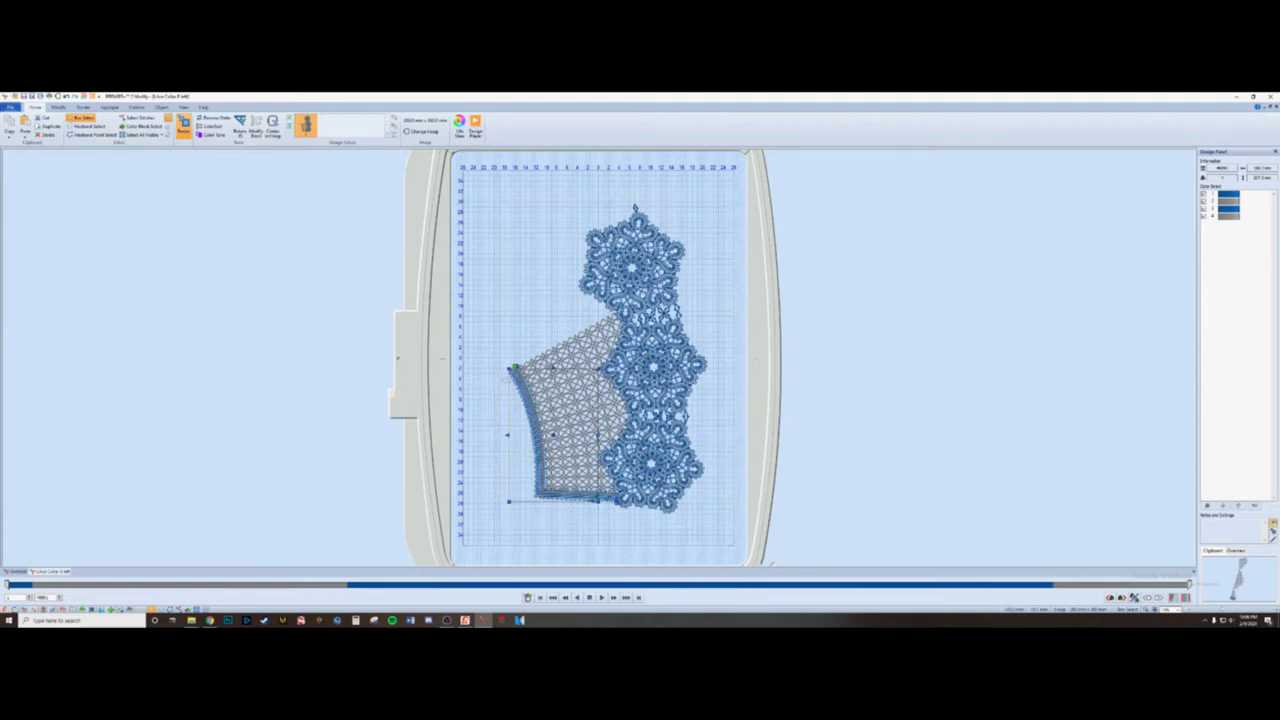
{"action": "key", "text": "Delete"}
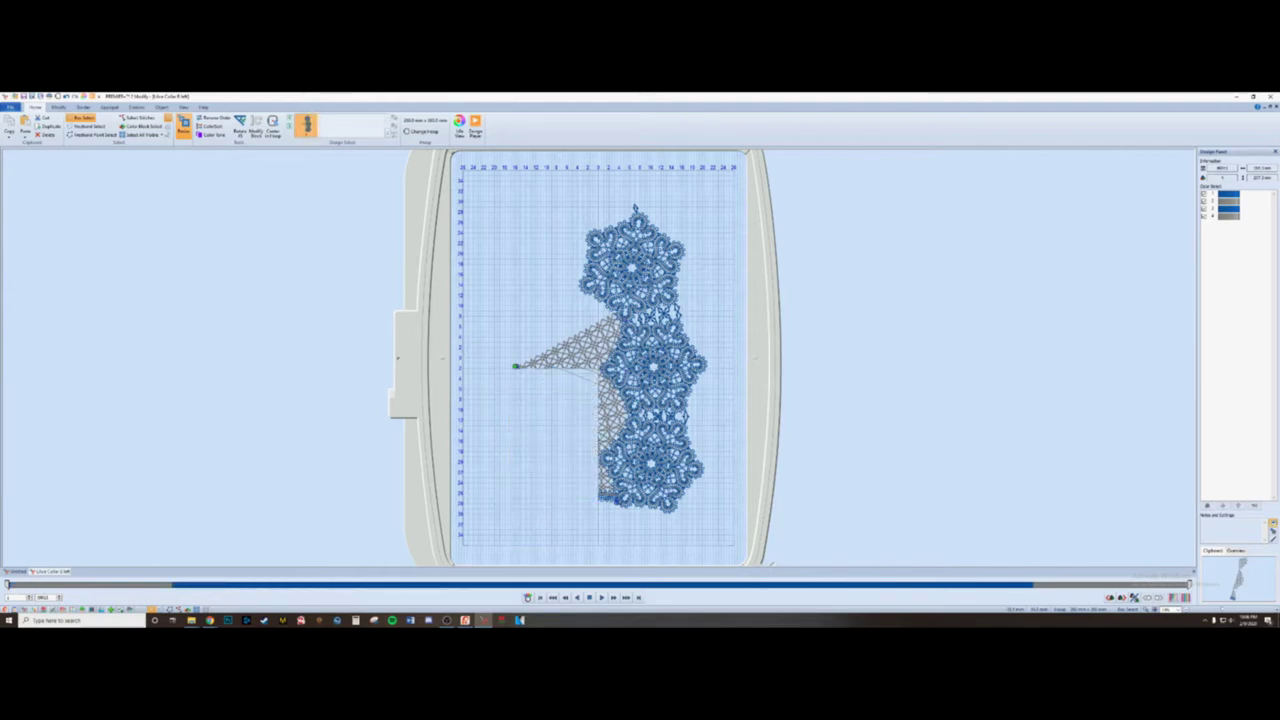
{"action": "left_click", "coordinate": [142, 134]}
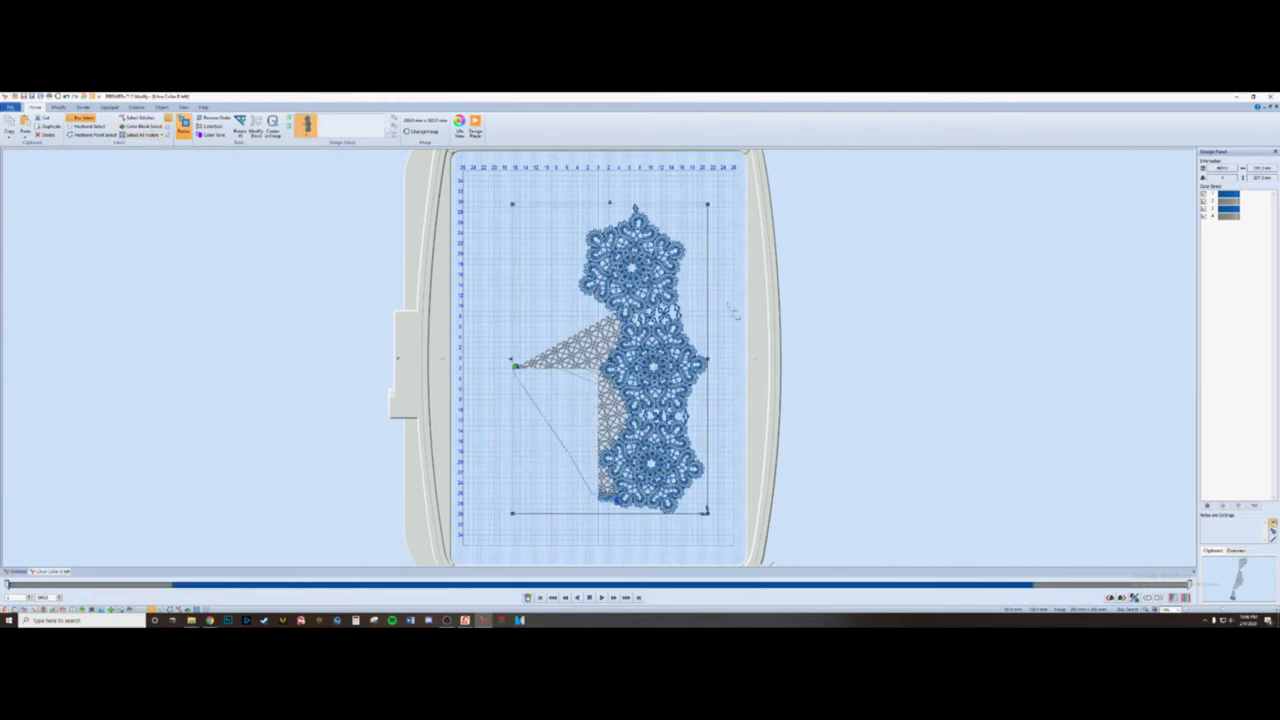
{"action": "left_click_drag", "start_coordinate": [712, 357], "coordinate": [708, 371]}
{"action": "left_click", "coordinate": [507, 330]}
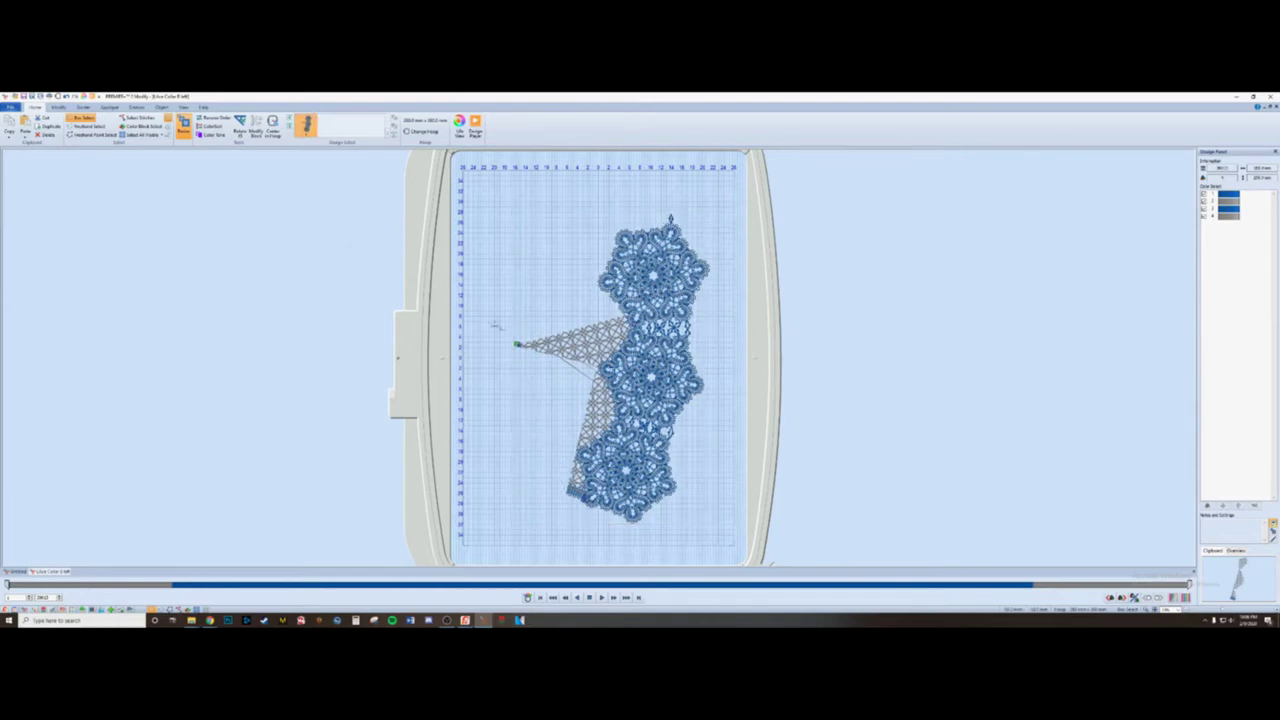
Remove the leftover mesh fan and the stray stitch with its long connector.
{"action": "left_click_drag", "start_coordinate": [480, 280], "coordinate": [606, 371]}
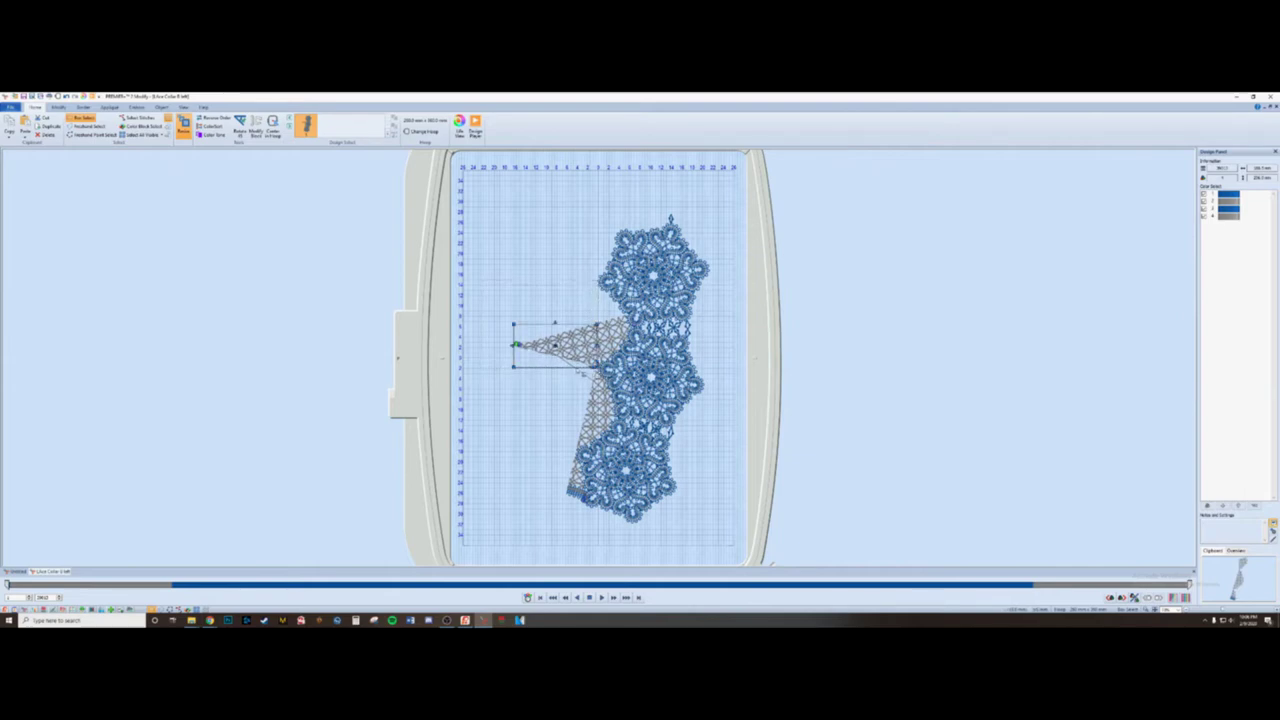
{"action": "key", "text": "Delete"}
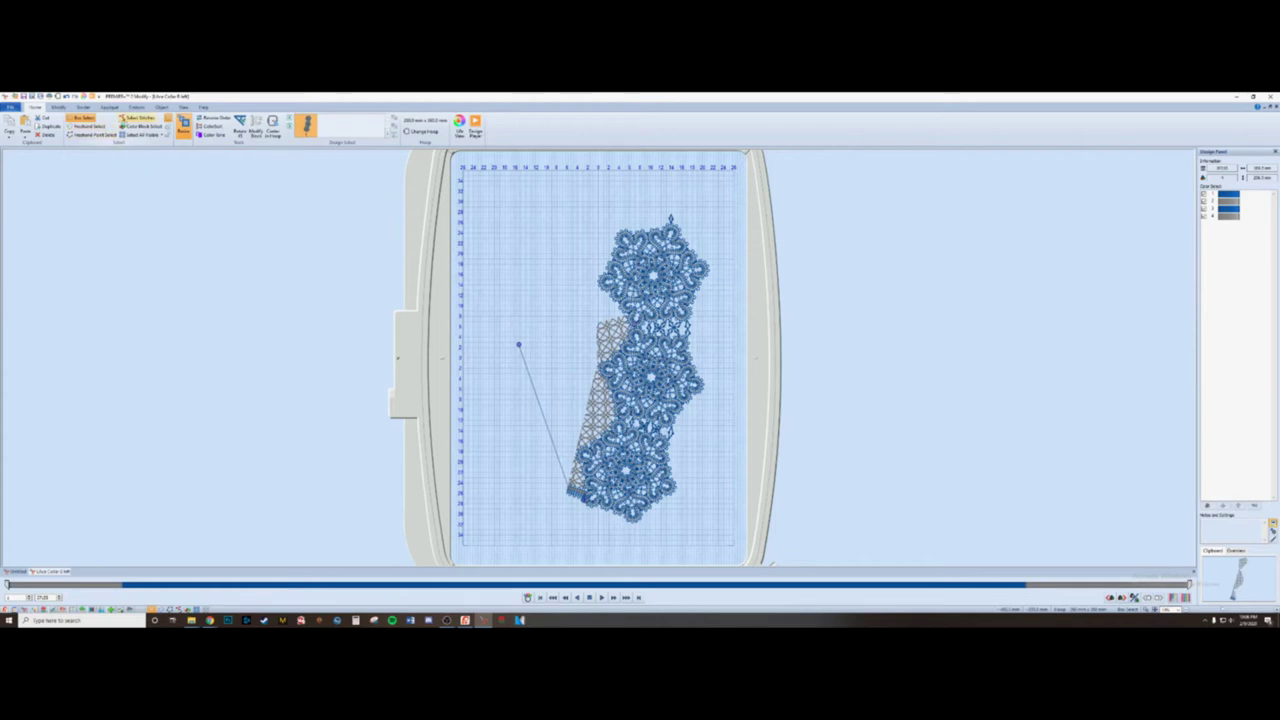
{"action": "left_click", "coordinate": [138, 118]}
{"action": "left_click", "coordinate": [522, 345]}
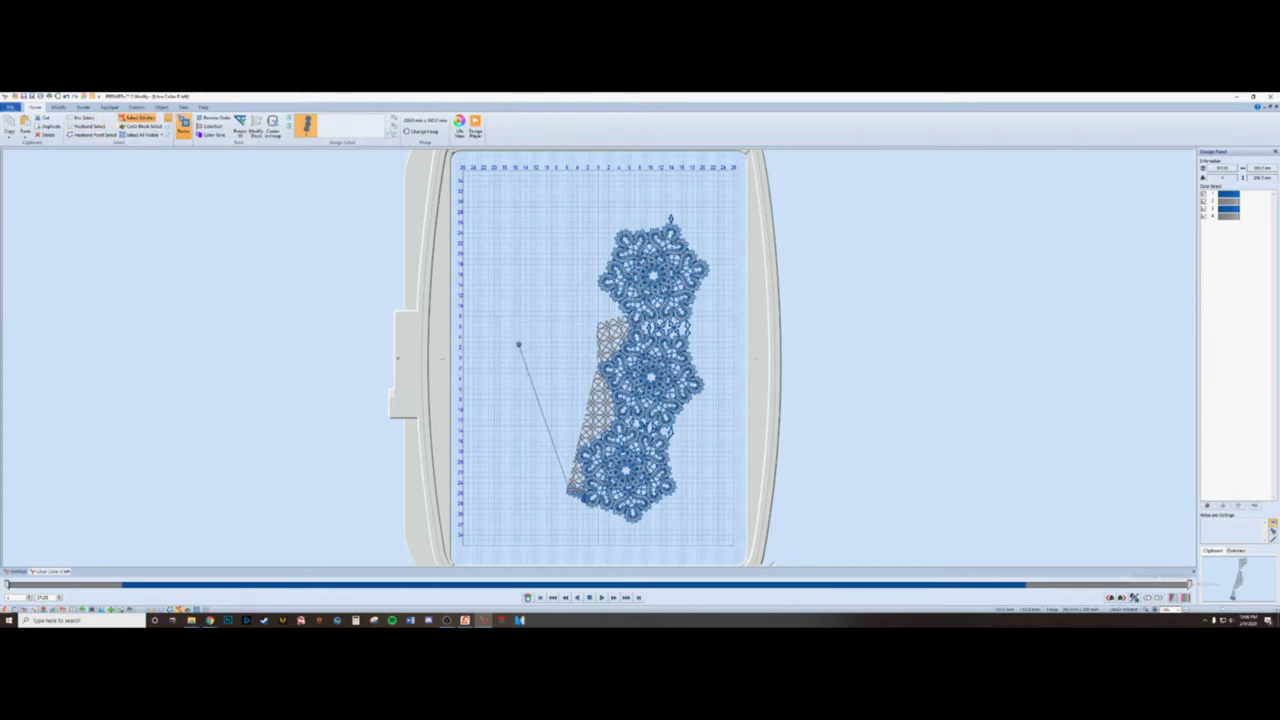
{"action": "key", "text": "Delete"}
{"action": "left_click", "coordinate": [82, 118]}
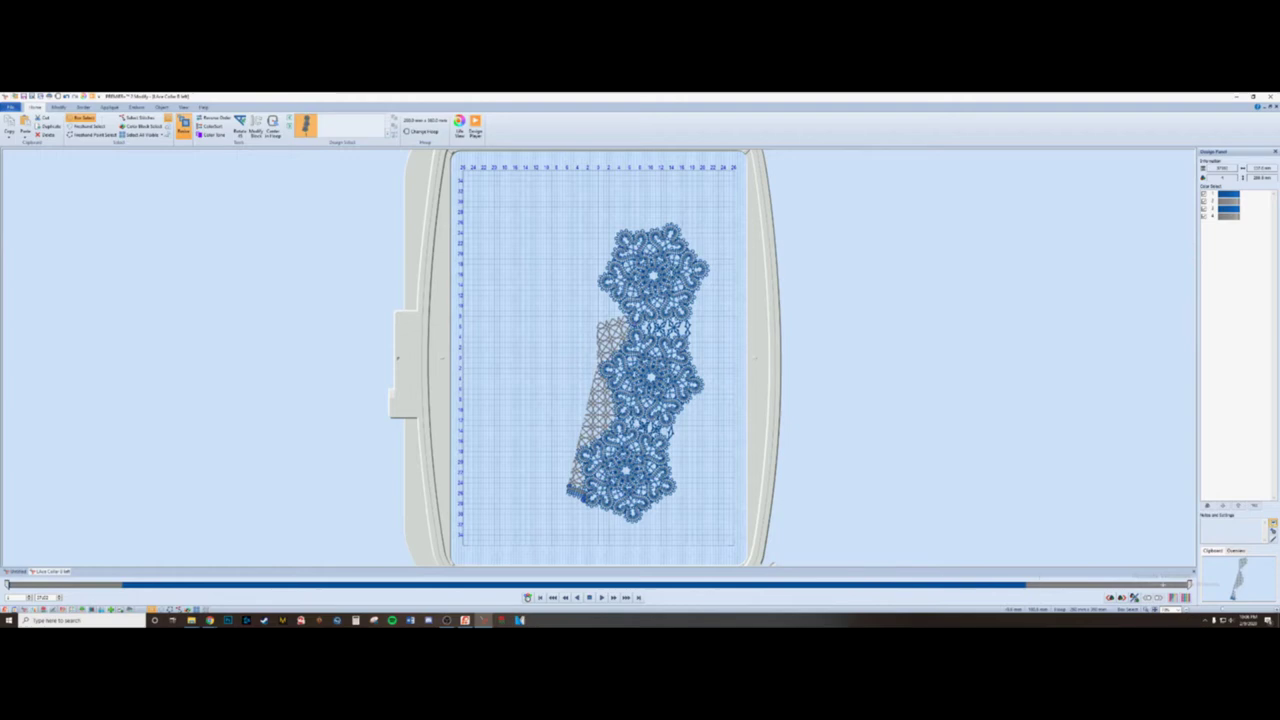
Select the visible mesh strip, duplicate it, and place the copy at the hoop's left edge.
{"action": "left_click_drag", "start_coordinate": [1191, 585], "coordinate": [128, 585]}
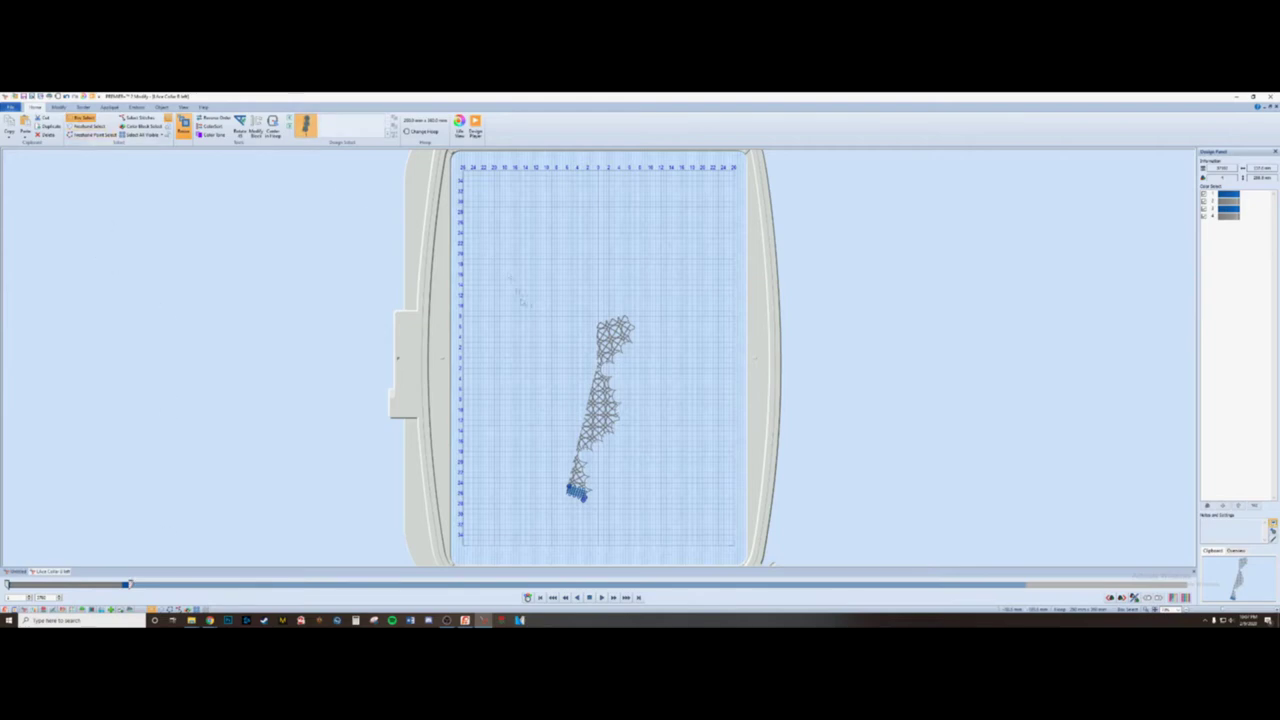
{"action": "left_click_drag", "start_coordinate": [499, 259], "coordinate": [681, 526]}
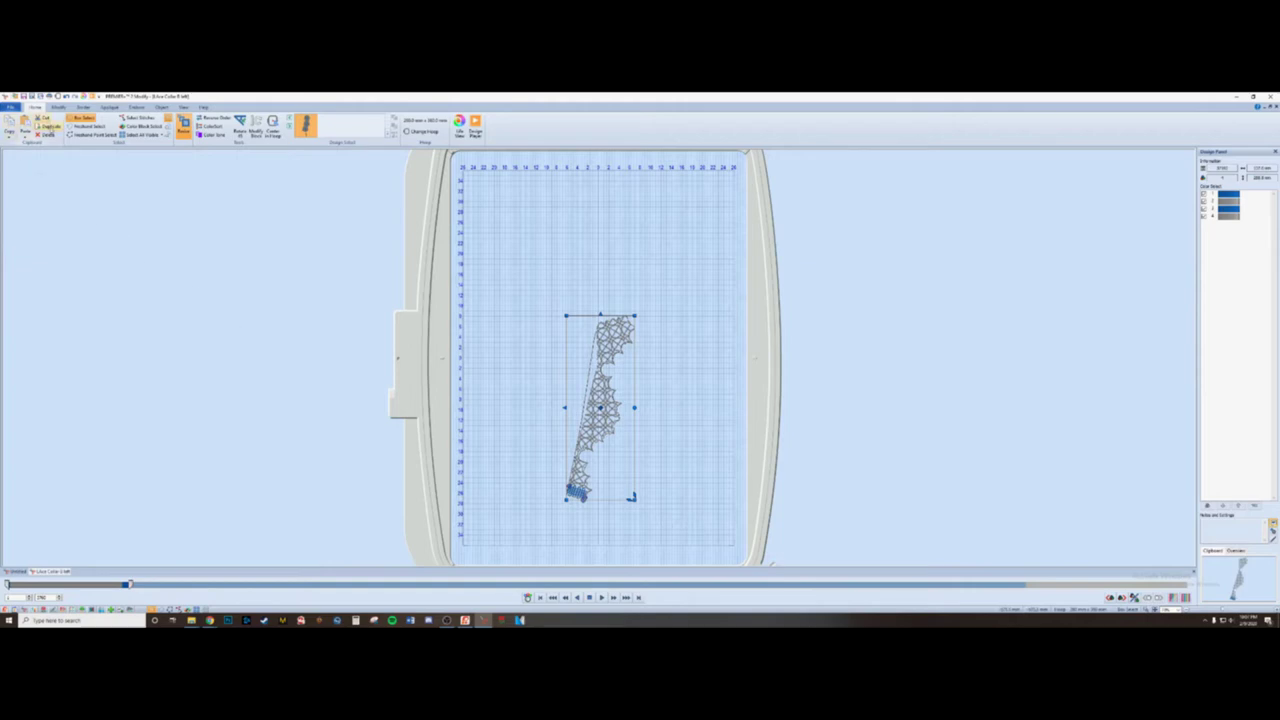
{"action": "left_click", "coordinate": [47, 126]}
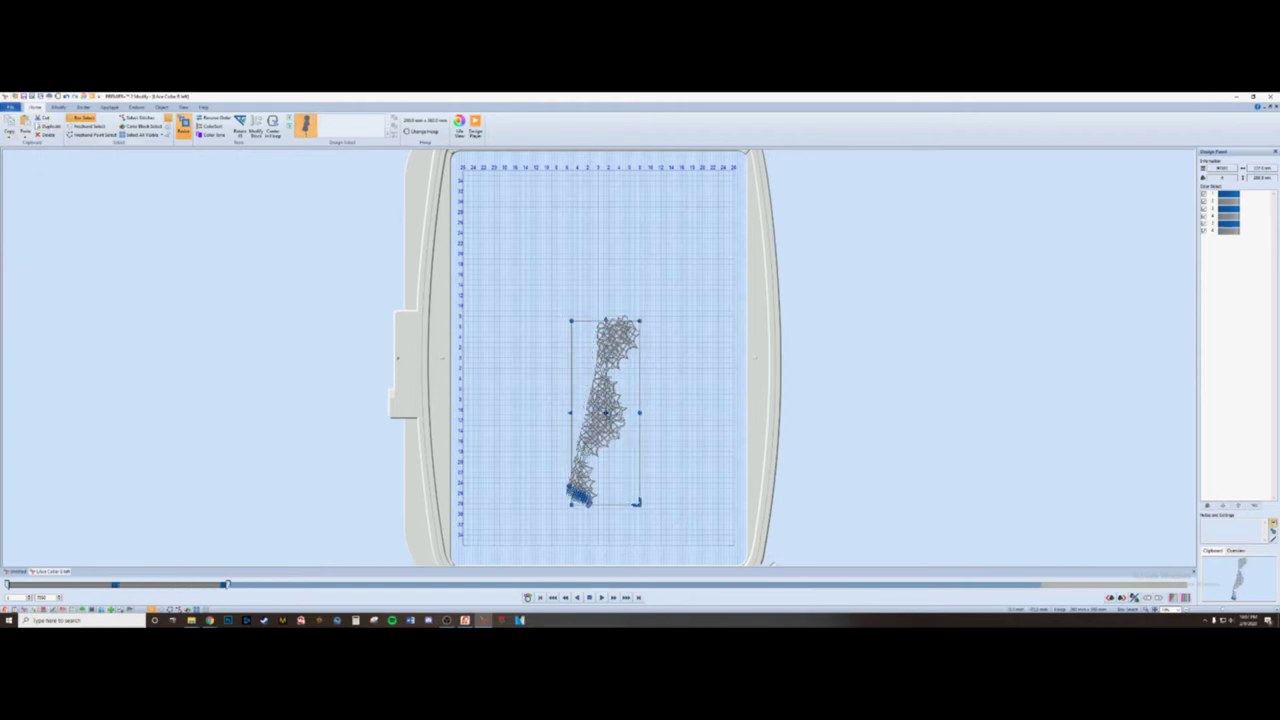
{"action": "left_click_drag", "start_coordinate": [605, 412], "coordinate": [468, 420]}
{"action": "left_click", "coordinate": [348, 470]}
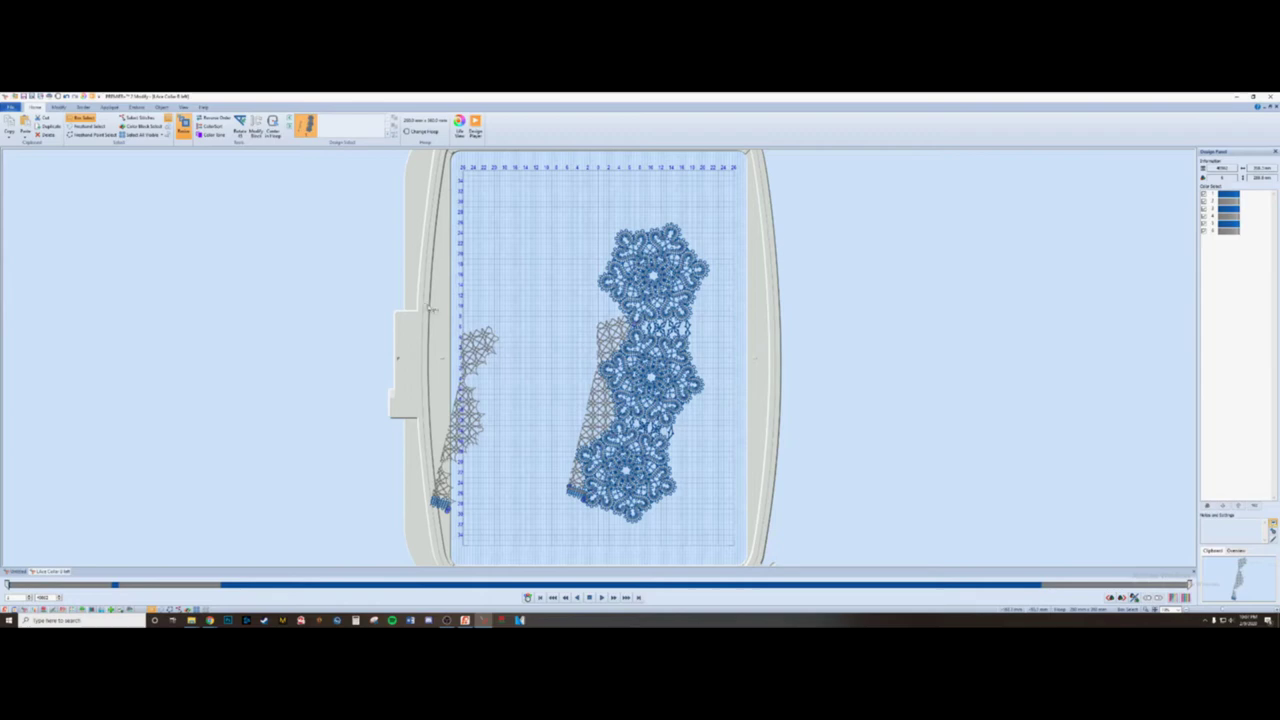
Flip the mesh copy vertically and rotate it upright.
{"action": "left_click_drag", "start_coordinate": [396, 290], "coordinate": [516, 538]}
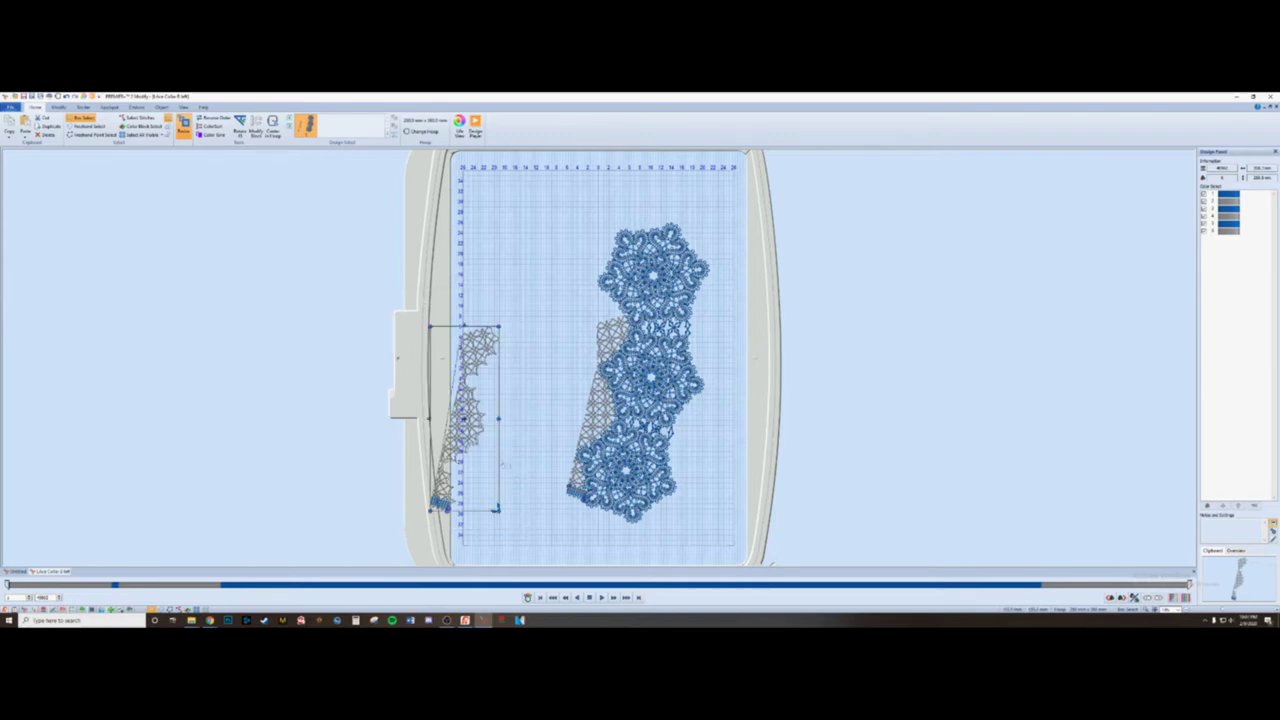
{"action": "key", "text": "ctrl+j"}
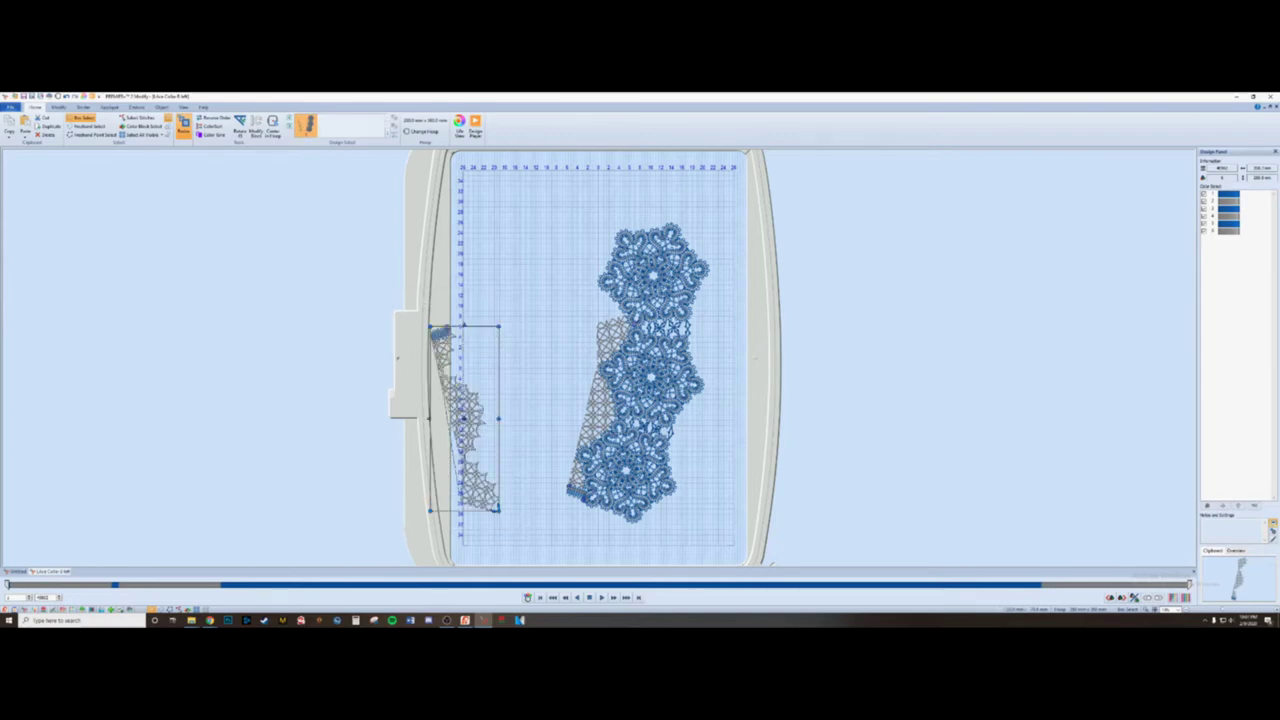
{"action": "left_click_drag", "start_coordinate": [528, 306], "coordinate": [532, 308]}
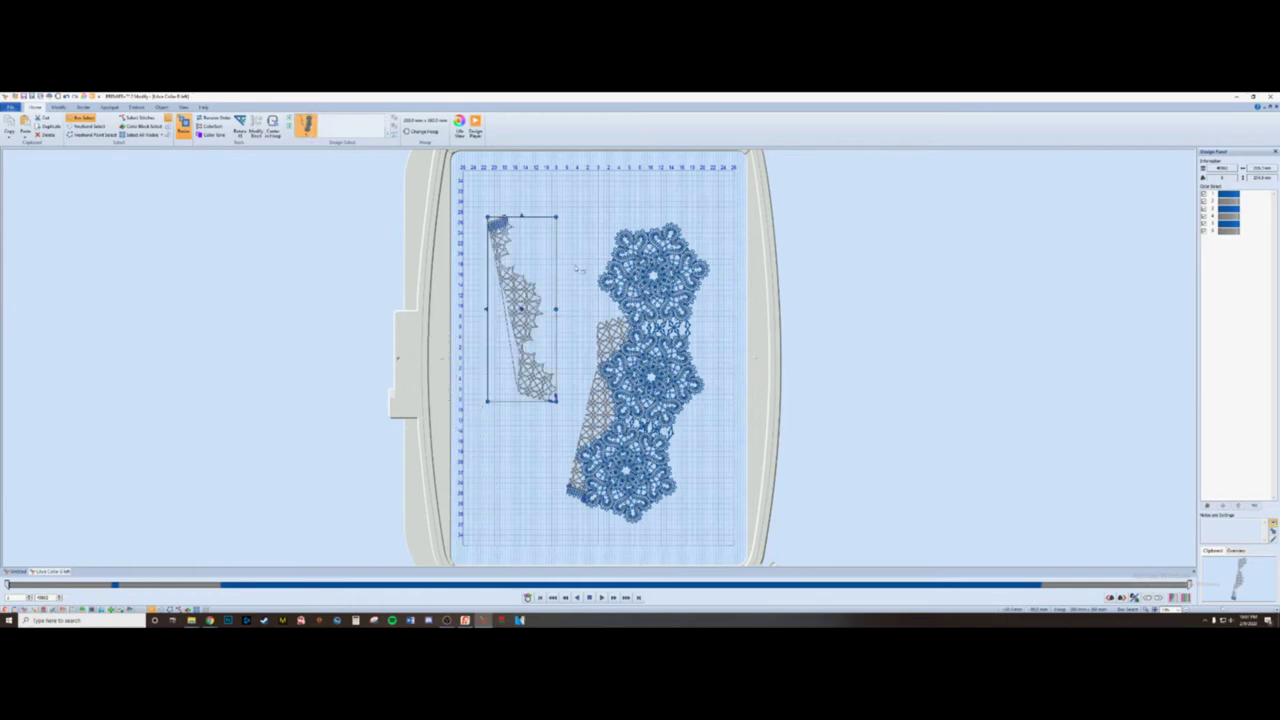
{"action": "left_click", "coordinate": [573, 272]}
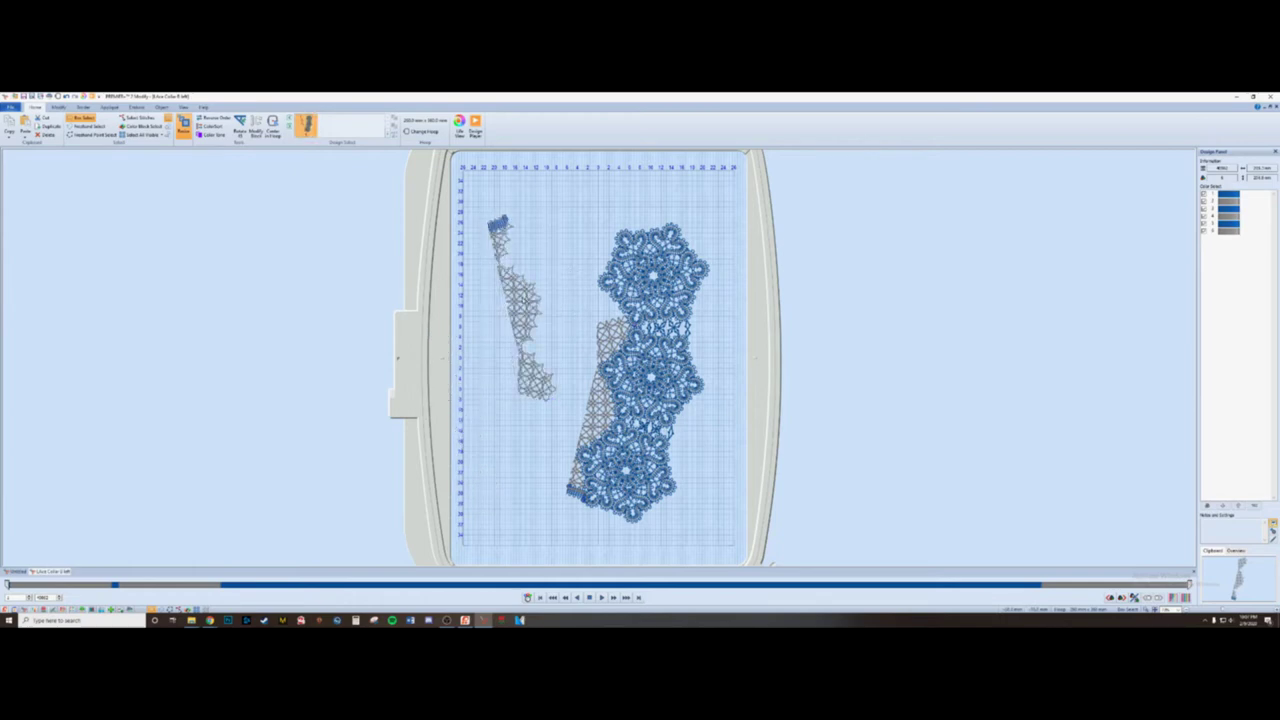
{"action": "left_click_drag", "start_coordinate": [483, 209], "coordinate": [574, 420]}
{"action": "left_click_drag", "start_coordinate": [556, 306], "coordinate": [571, 329]}
{"action": "left_click", "coordinate": [578, 334]}
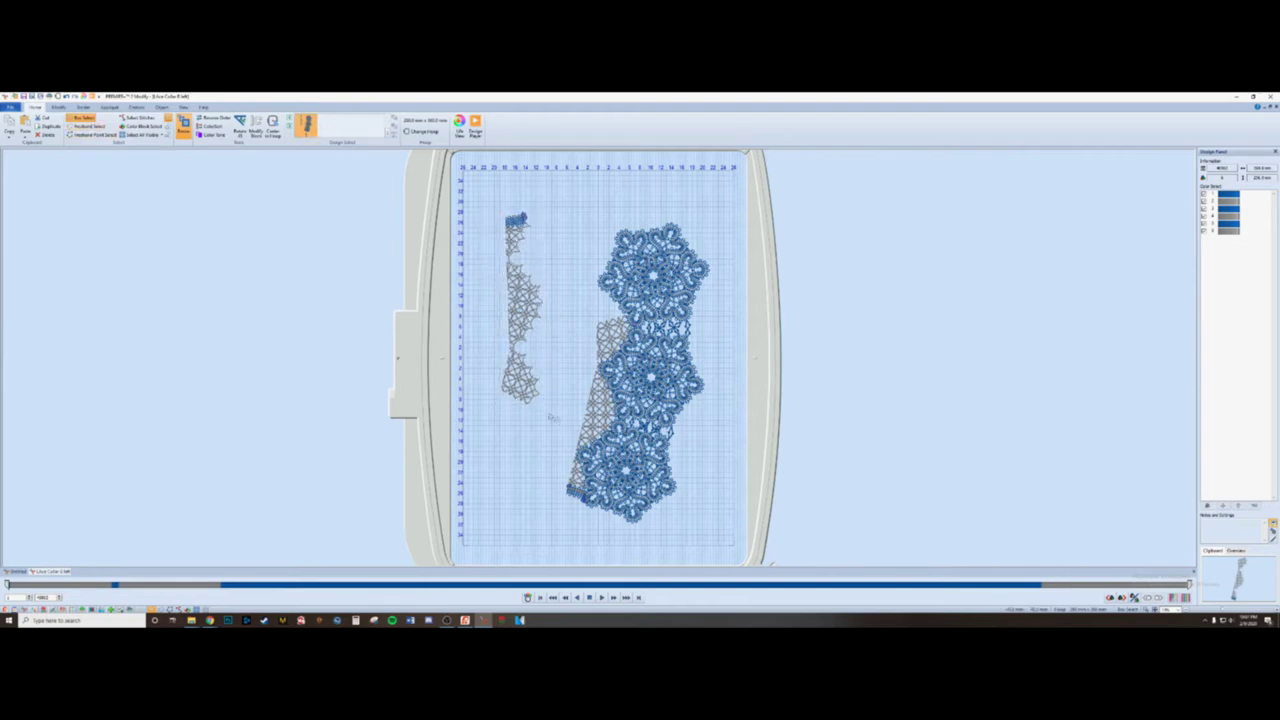
Delete the copy's lower part and fit the remaining top against the lace strip's upper left.
{"action": "left_click_drag", "start_coordinate": [552, 418], "coordinate": [487, 305]}
{"action": "key", "text": "Delete"}
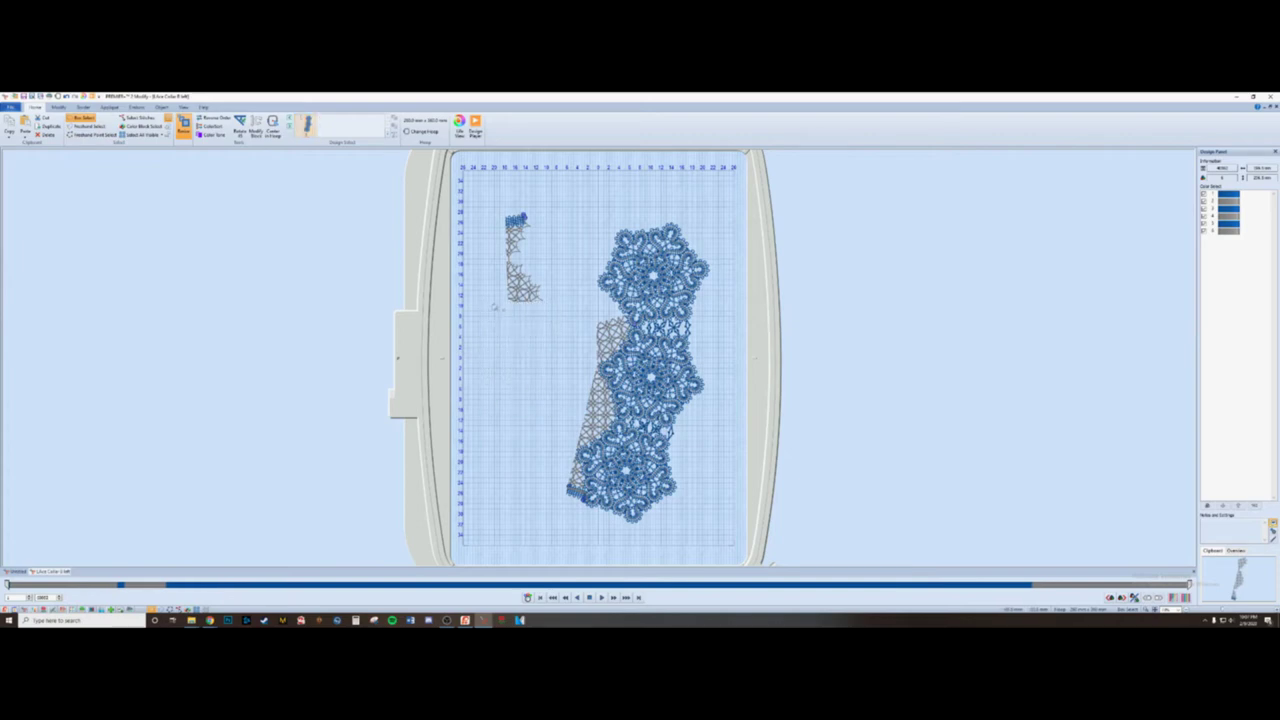
{"action": "left_click_drag", "start_coordinate": [486, 206], "coordinate": [548, 310]}
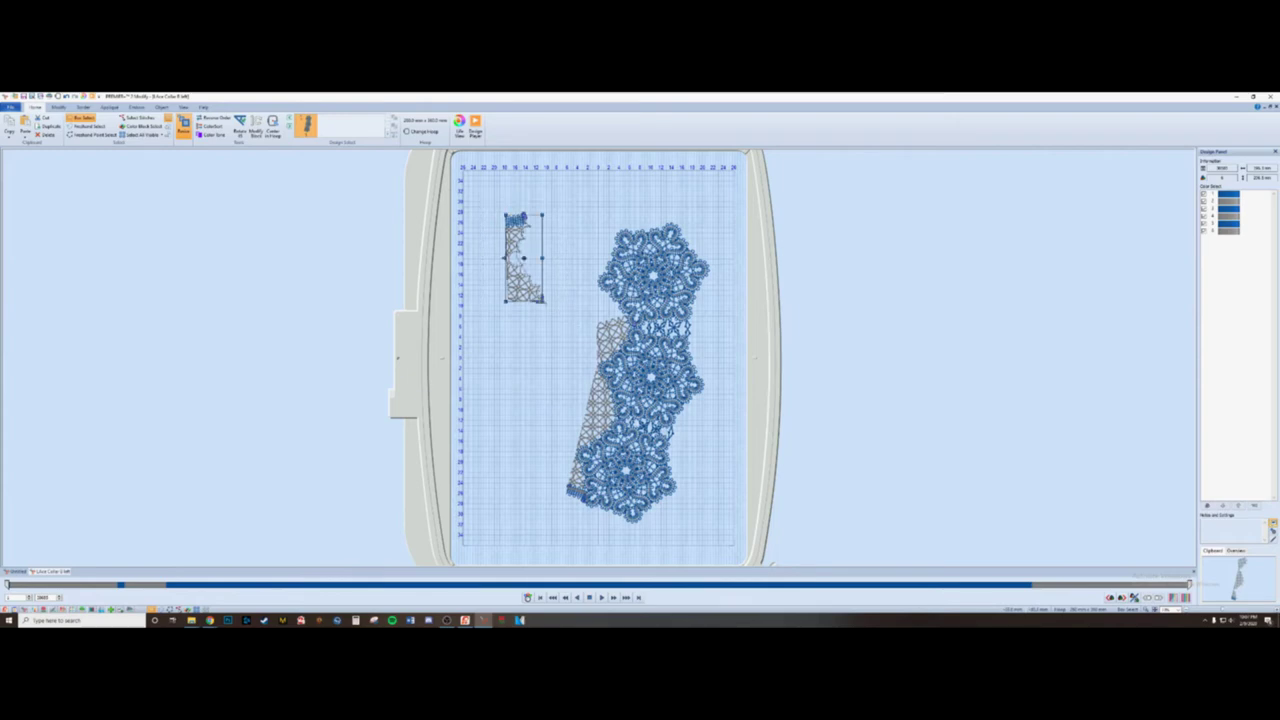
{"action": "left_click_drag", "start_coordinate": [523, 258], "coordinate": [604, 277]}
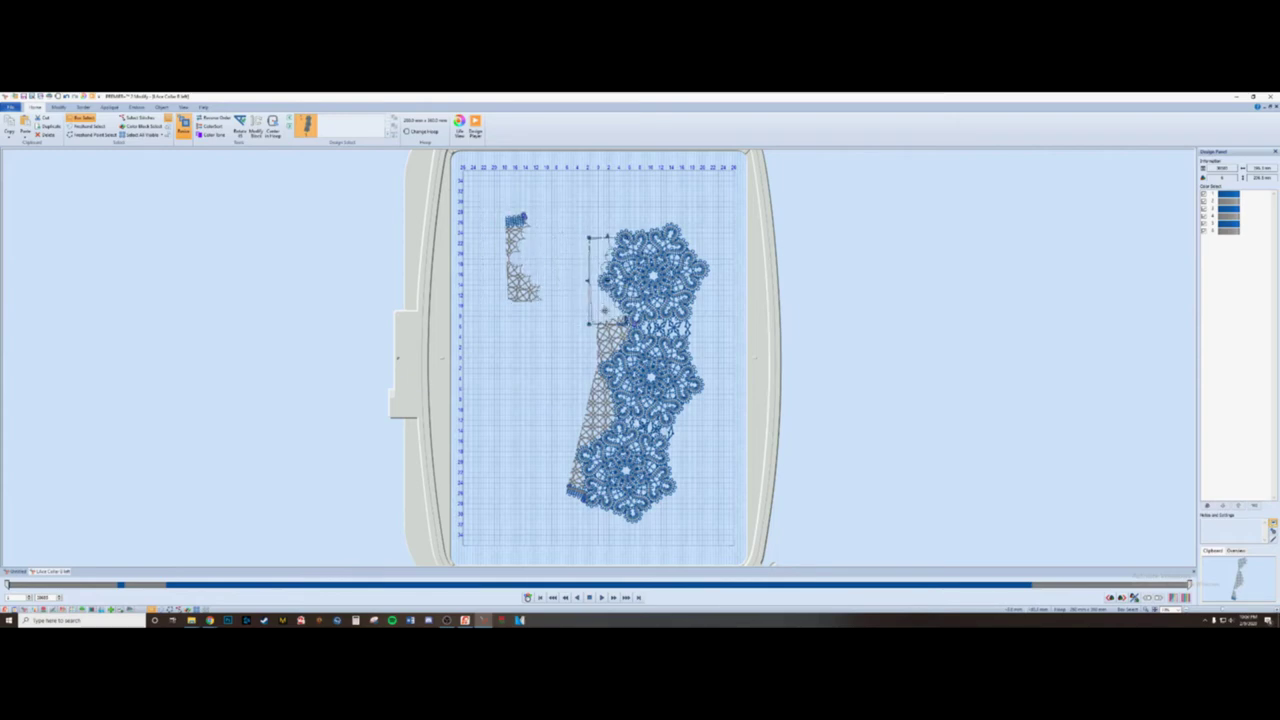
{"action": "left_click_drag", "start_coordinate": [604, 309], "coordinate": [610, 309]}
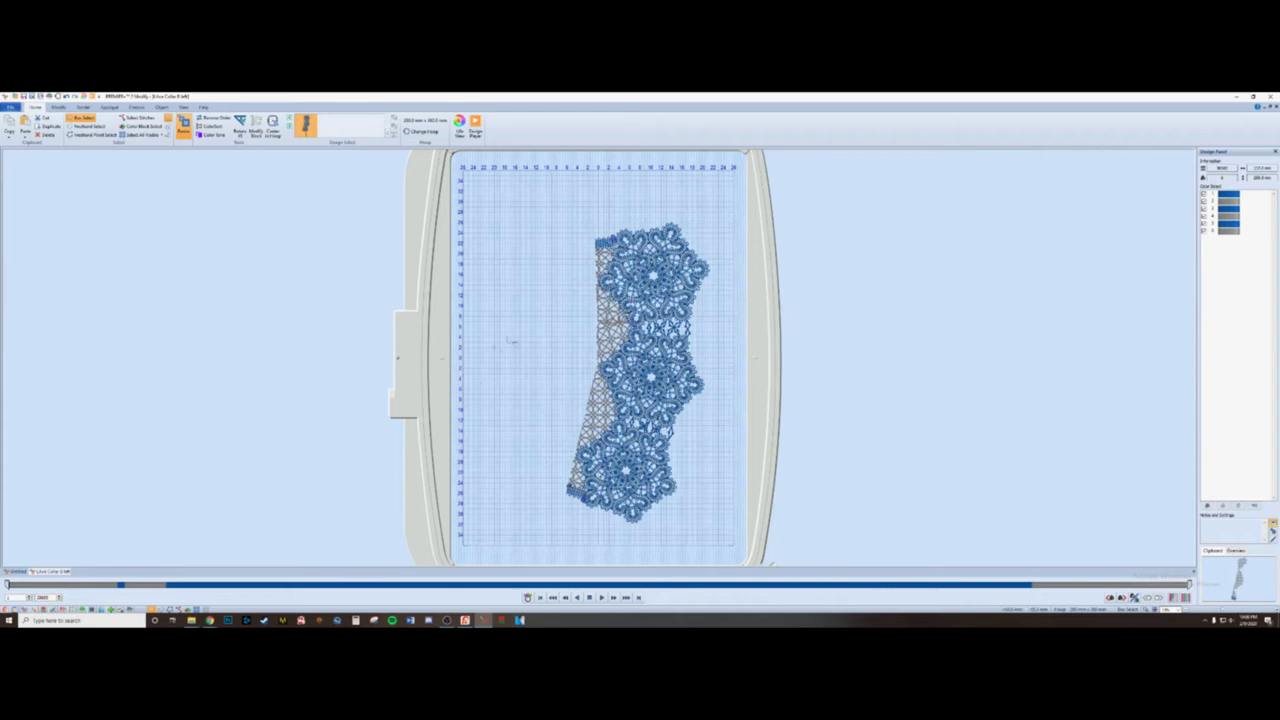
Reduce the overly dense stitch areas of the whole design with Density Advisor.
{"action": "left_click", "coordinate": [142, 136]}
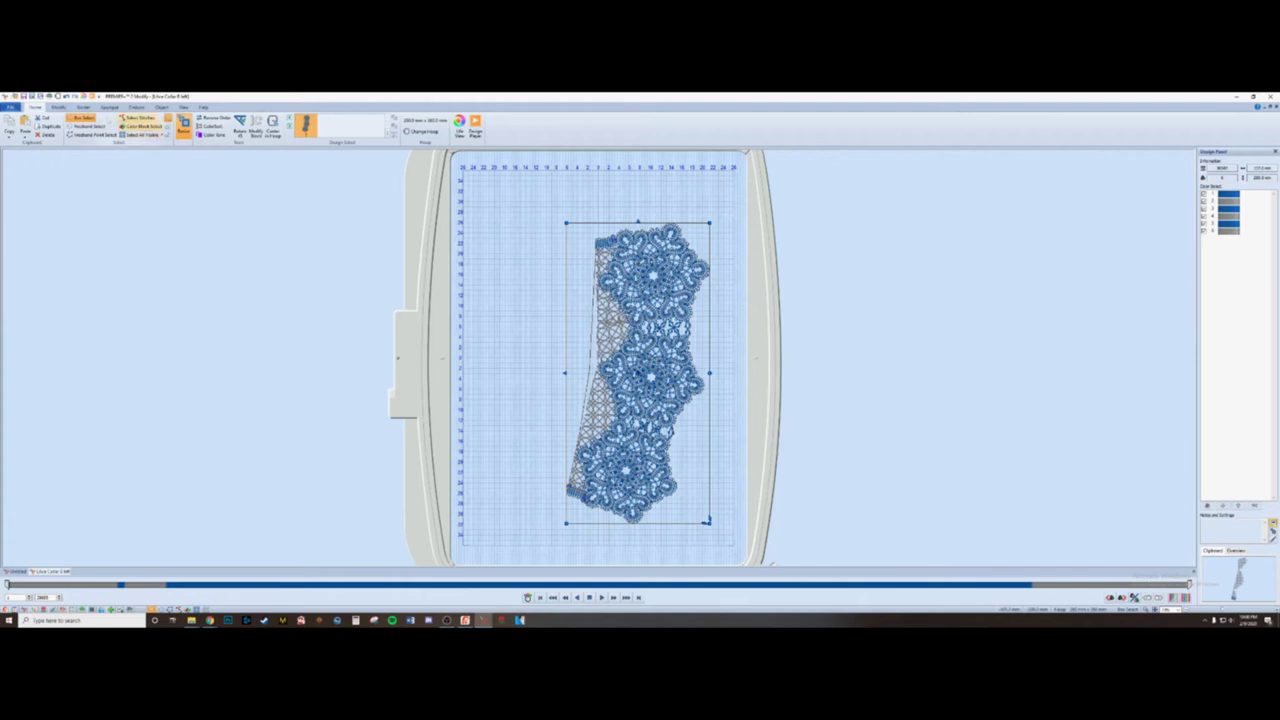
{"action": "left_click", "coordinate": [58, 107]}
{"action": "left_click", "coordinate": [26, 135]}
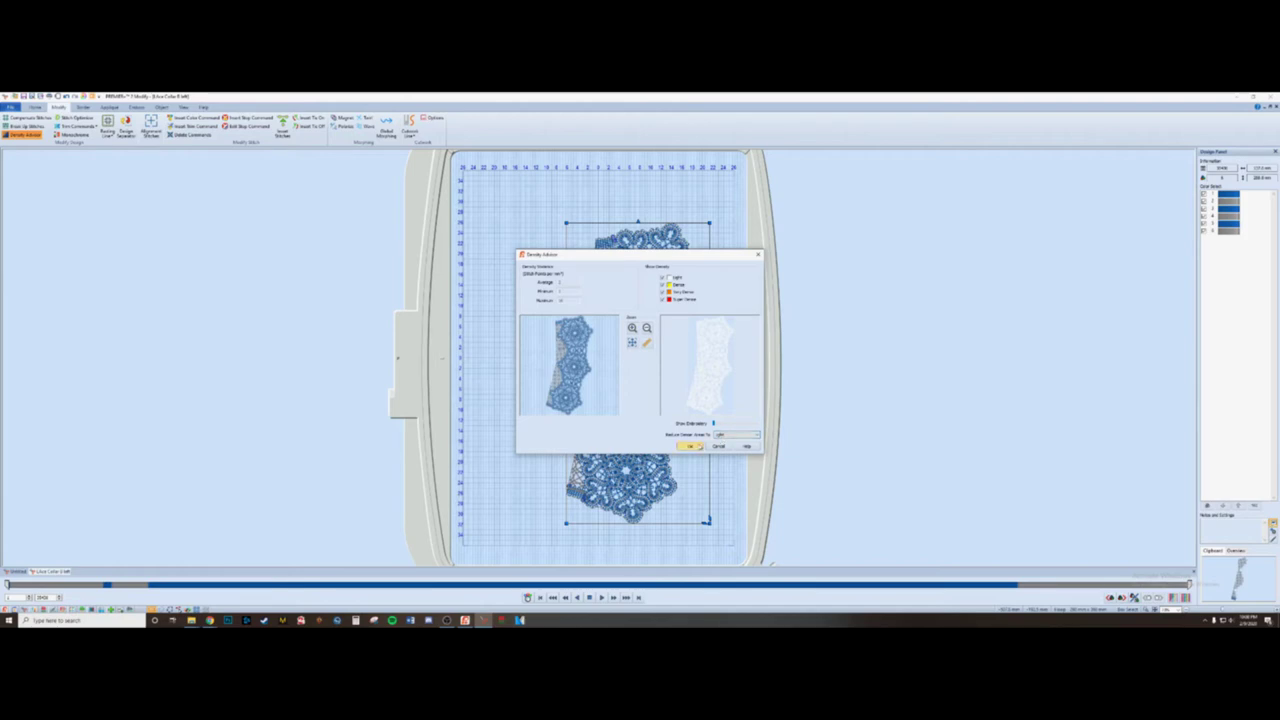
{"action": "left_click", "coordinate": [692, 446]}
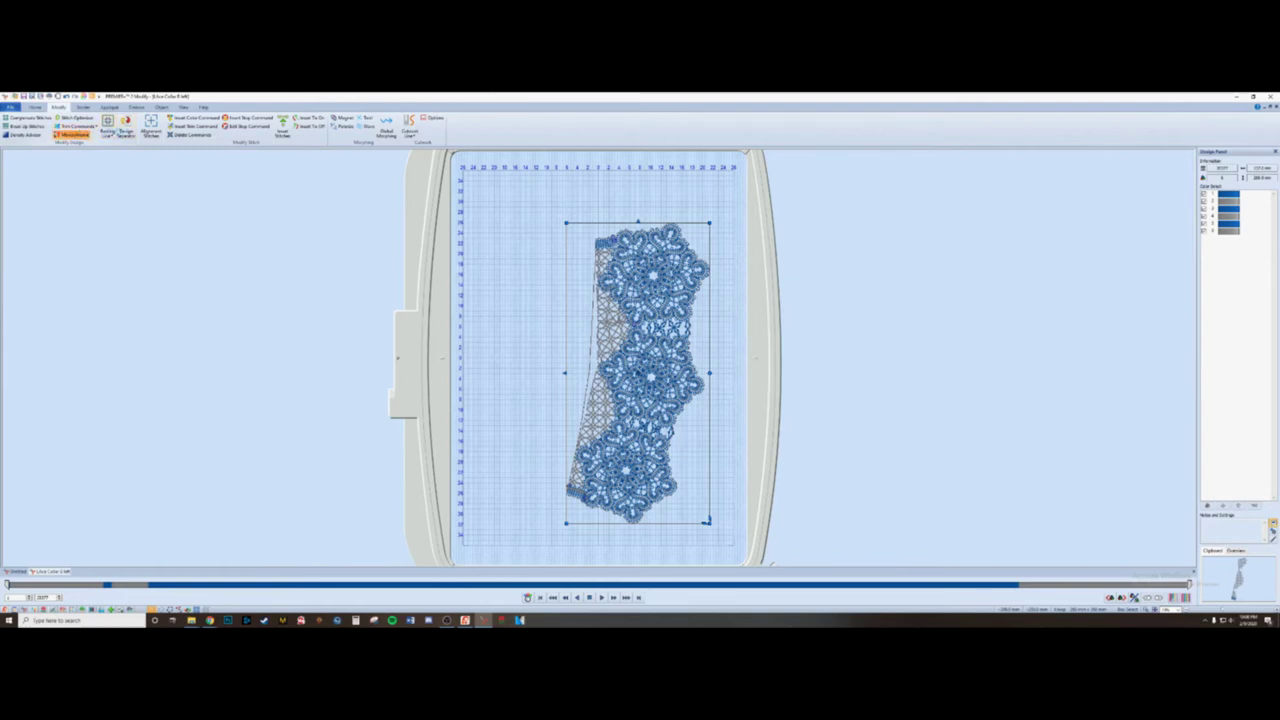
Recolour the entire lace design in a single dark red thread using Monochrome.
{"action": "left_click", "coordinate": [72, 134]}
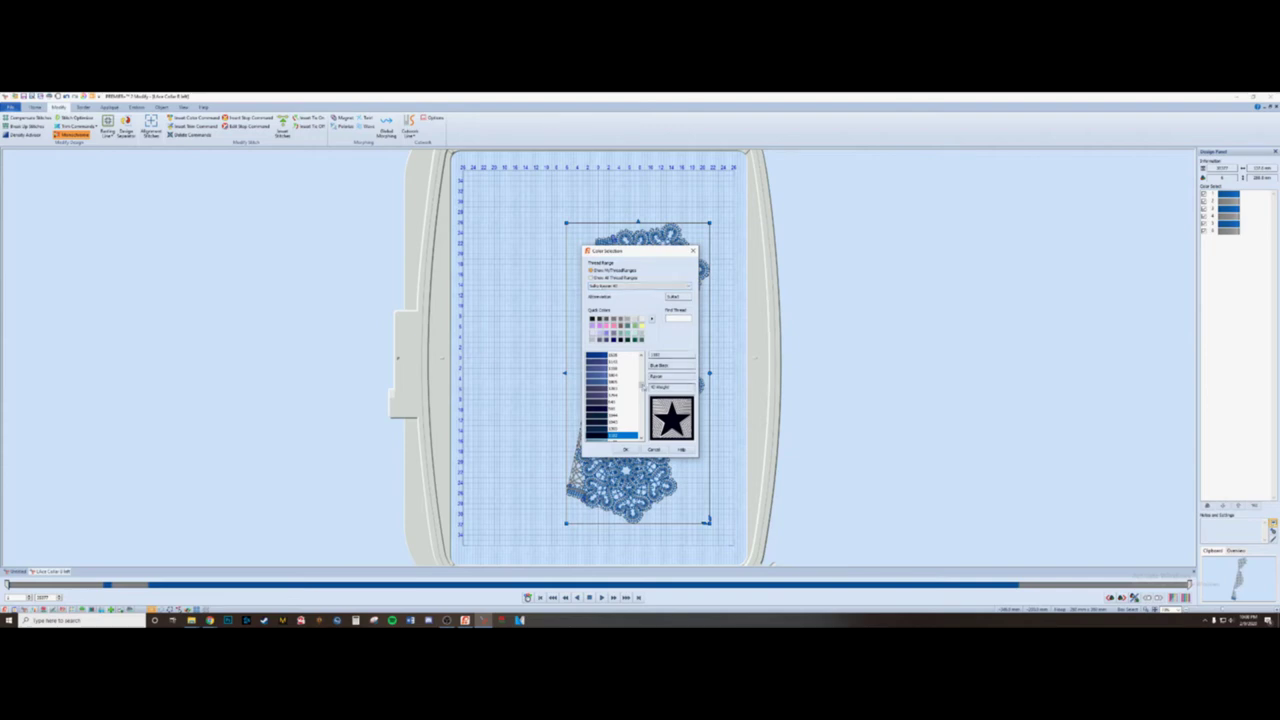
{"action": "left_click_drag", "start_coordinate": [641, 388], "coordinate": [641, 400]}
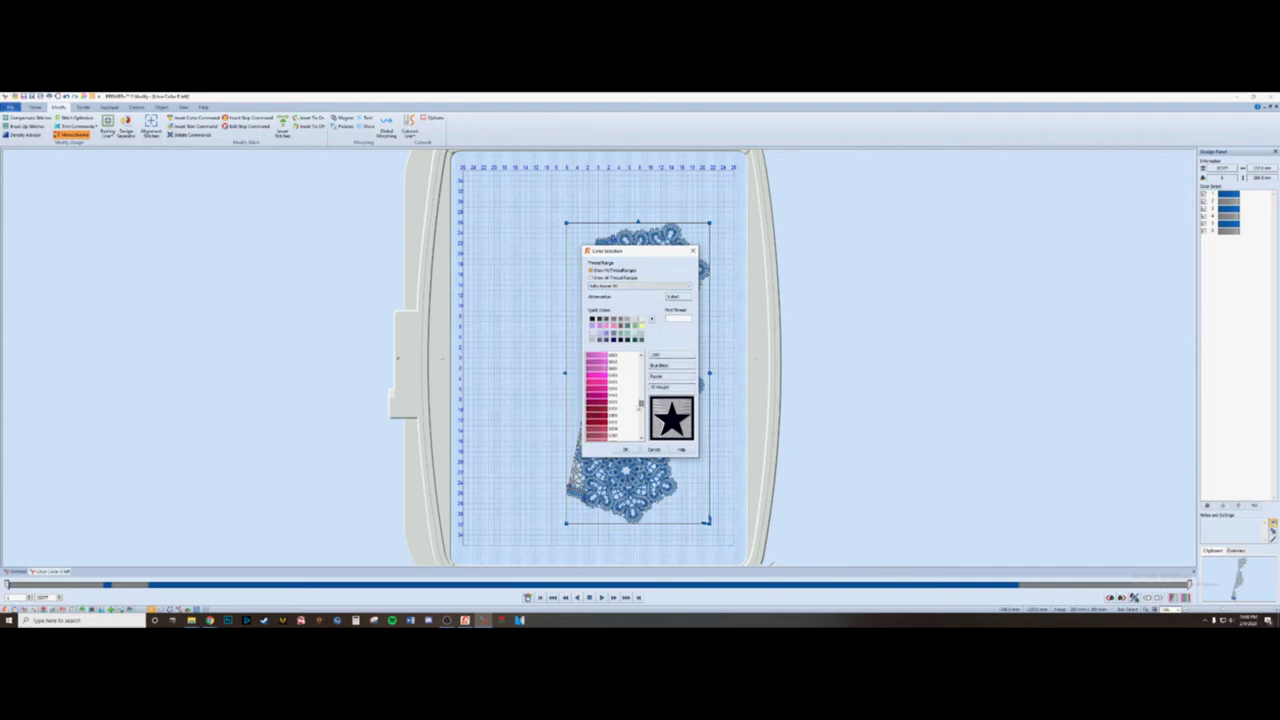
{"action": "left_click", "coordinate": [602, 423]}
{"action": "left_click", "coordinate": [627, 451]}
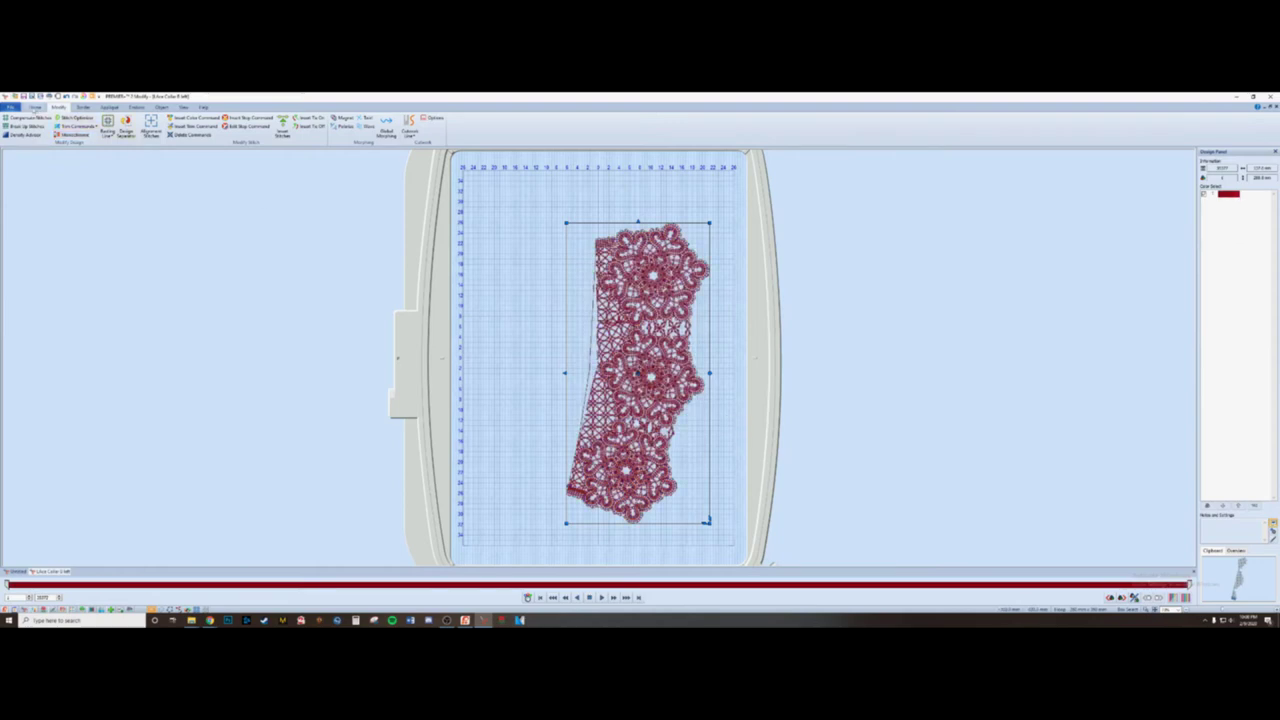
{"action": "left_click", "coordinate": [35, 107]}
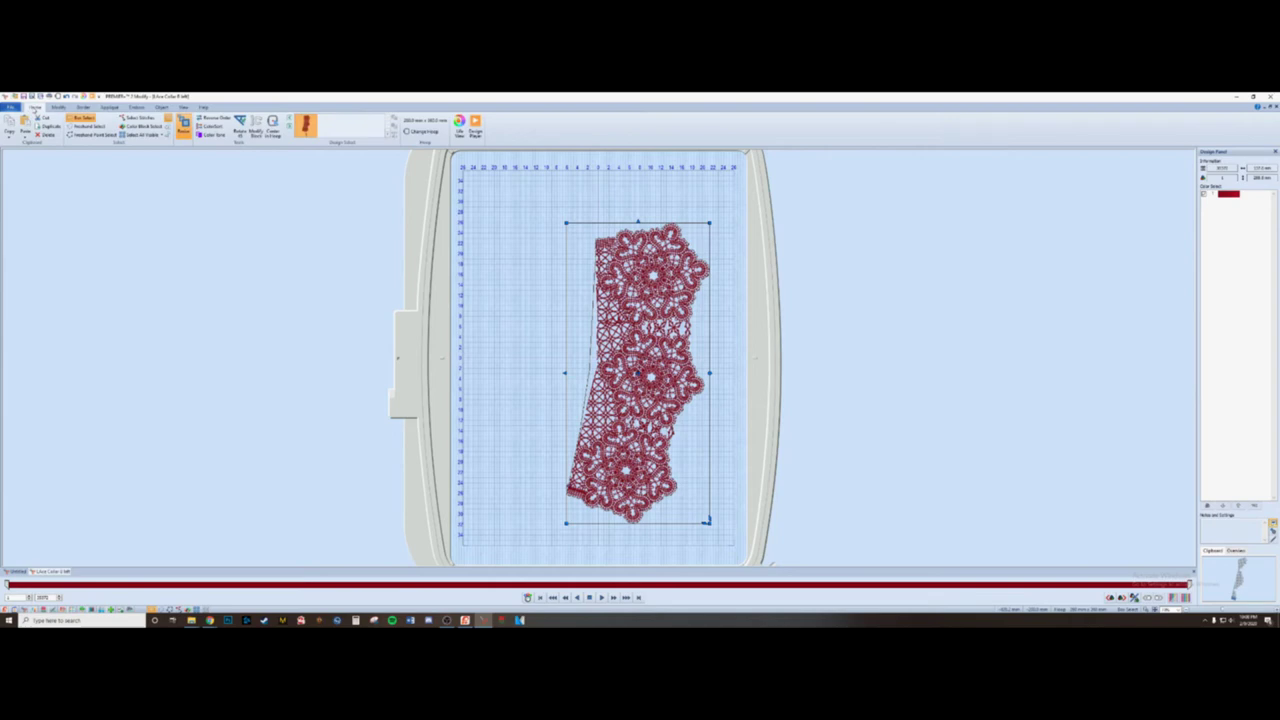
Start Save As and replace the file name before the extension with a new name.
{"action": "left_click", "coordinate": [11, 107]}
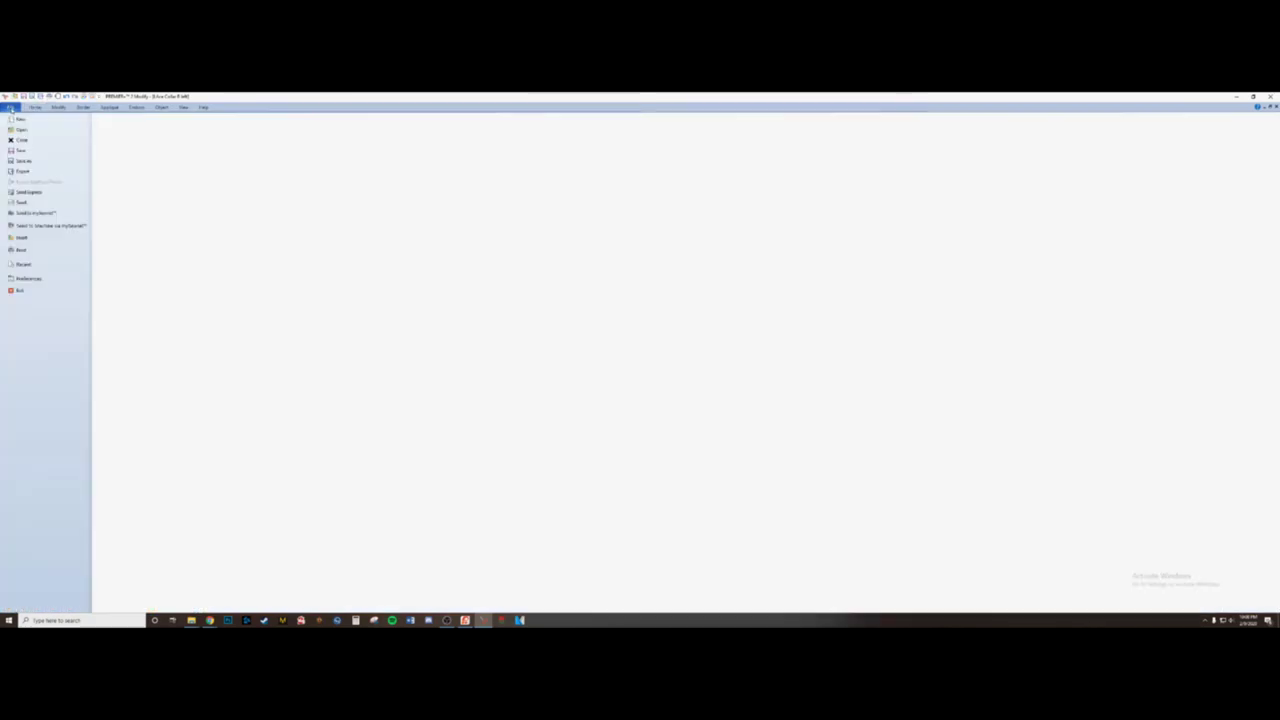
{"action": "left_click", "coordinate": [24, 161]}
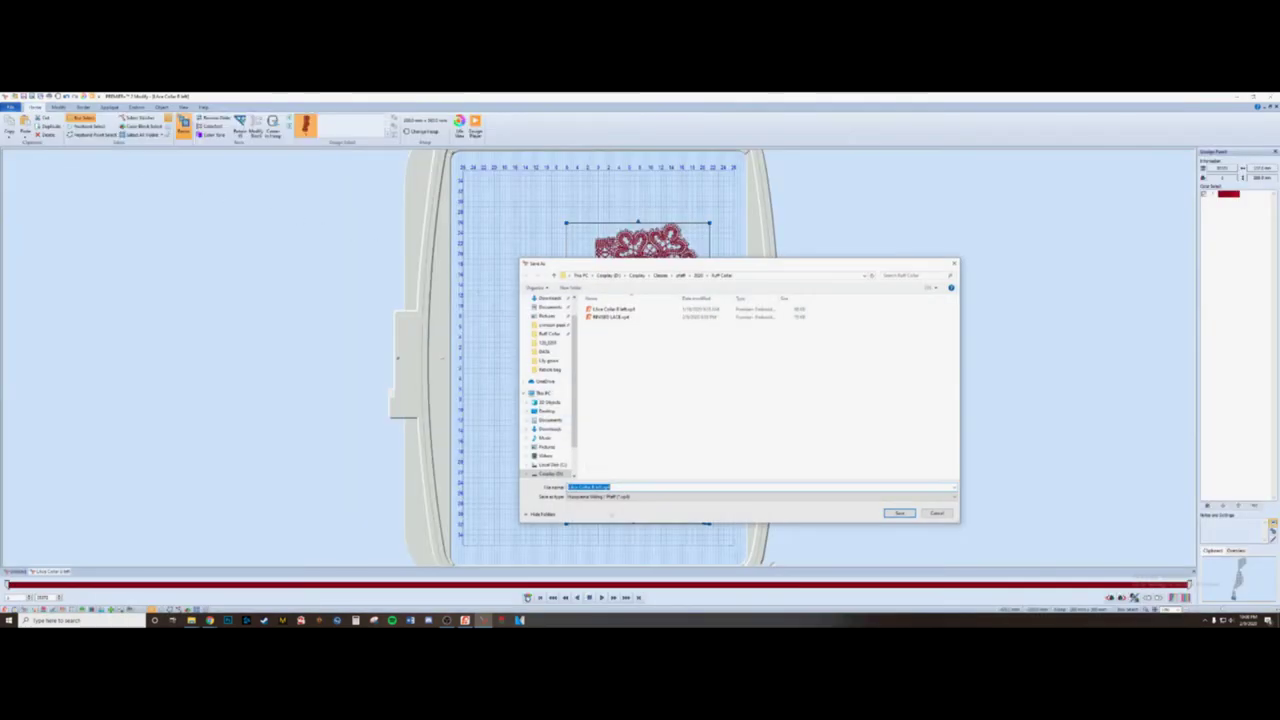
{"action": "left_click", "coordinate": [607, 487]}
{"action": "left_click_drag", "start_coordinate": [603, 487], "coordinate": [548, 488]}
{"action": "type", "text": "C"}
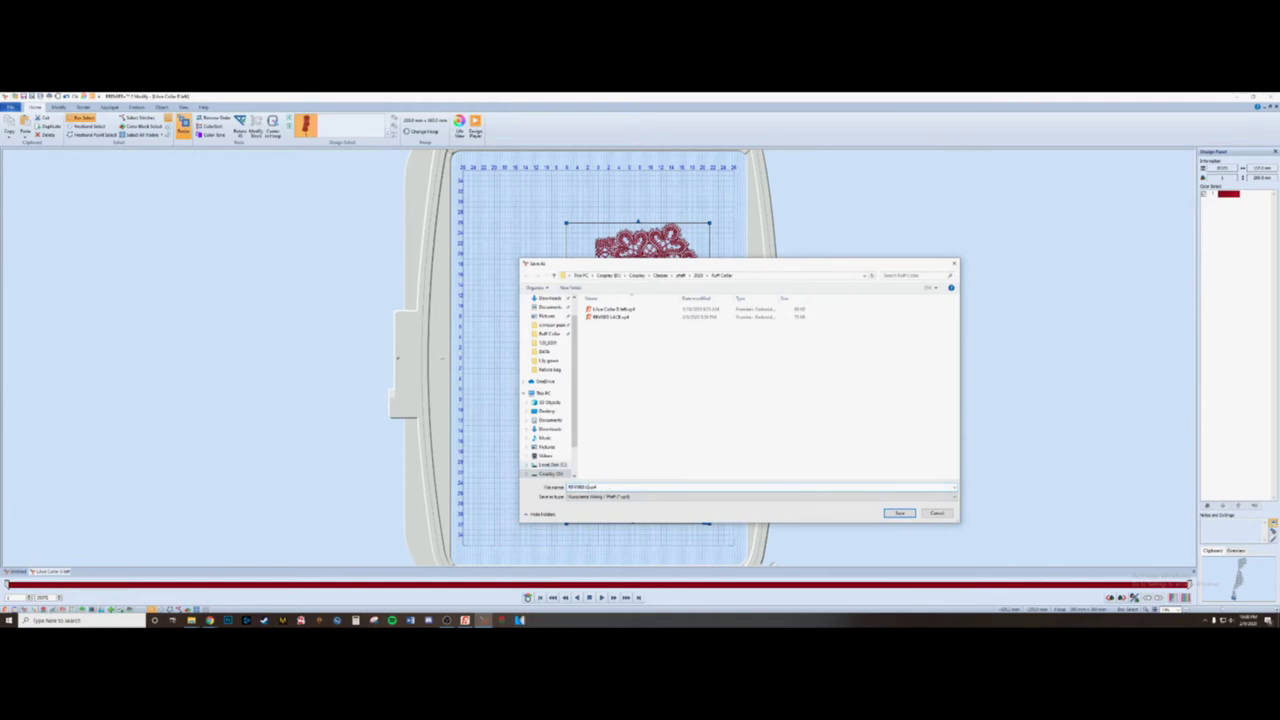